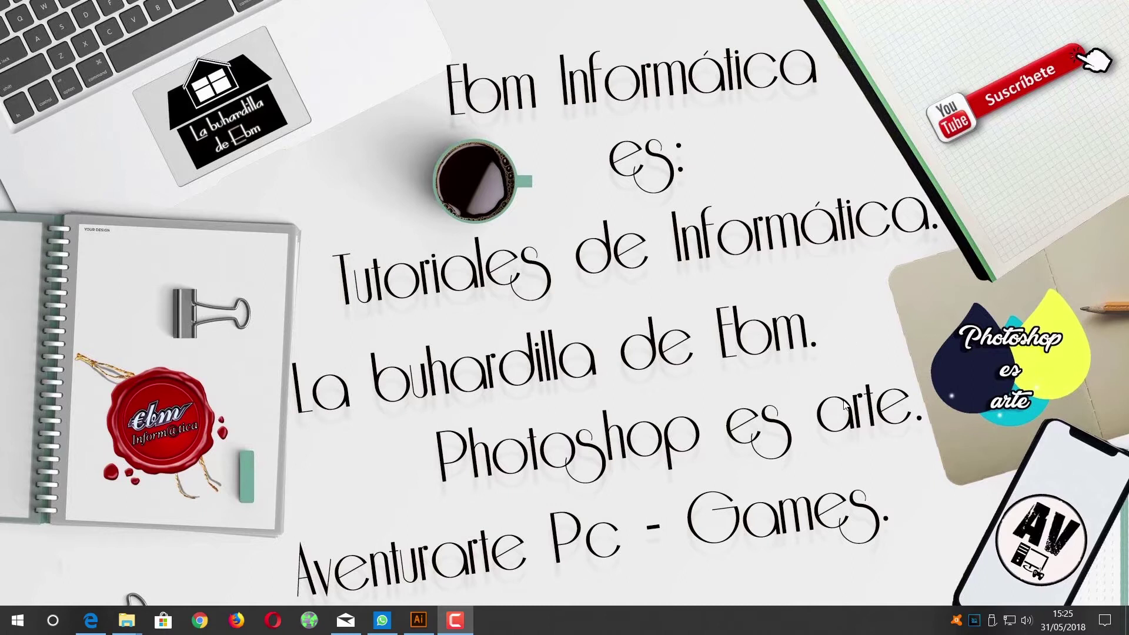
Launch Illustrator and create a blank 1920×1080 px Web (grande) document
left_click(418, 620)
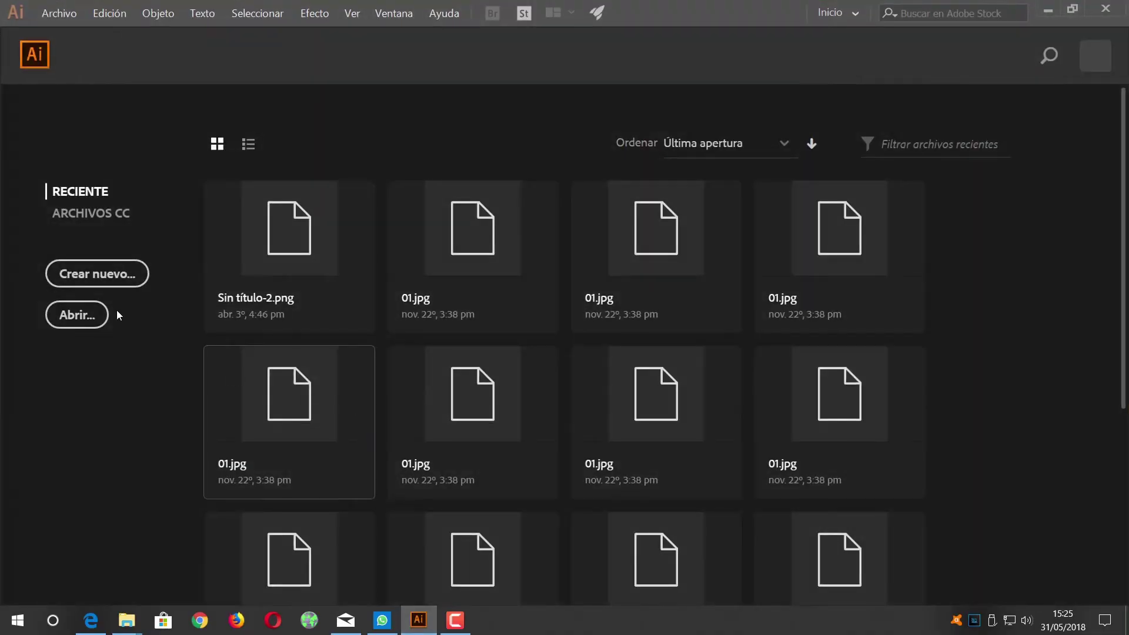
left_click(112, 274)
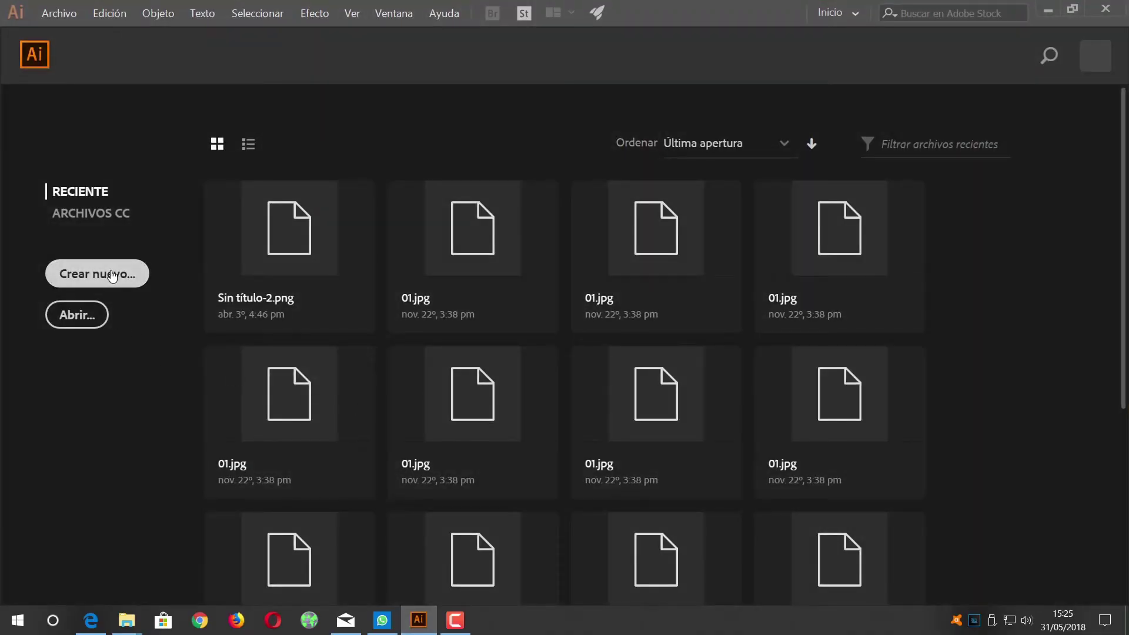
double_click(204, 220)
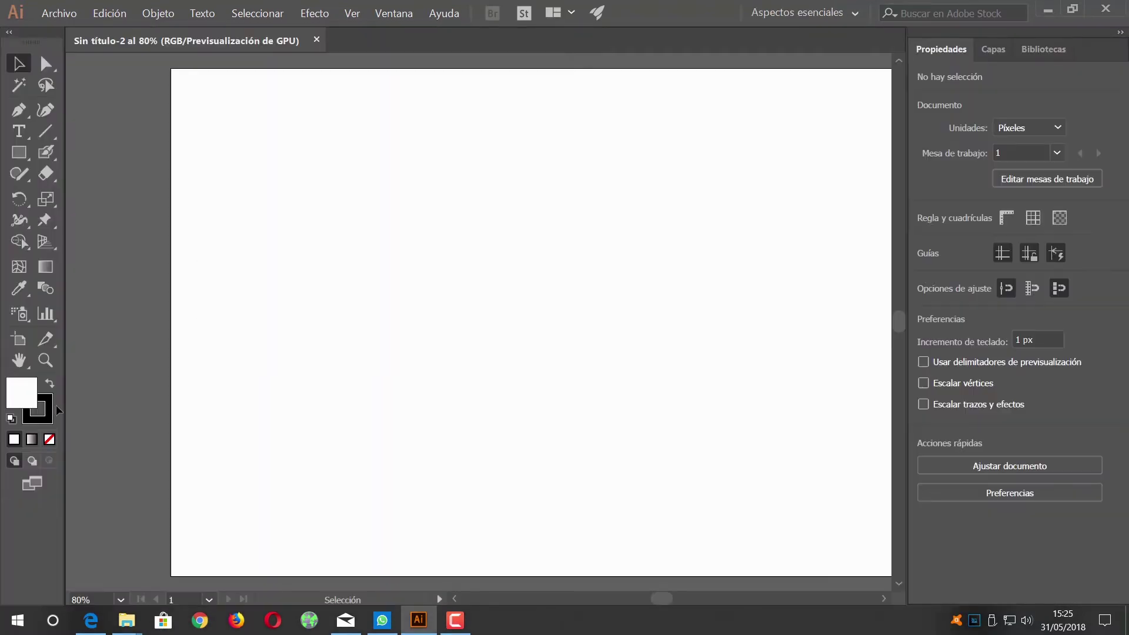
key("h")
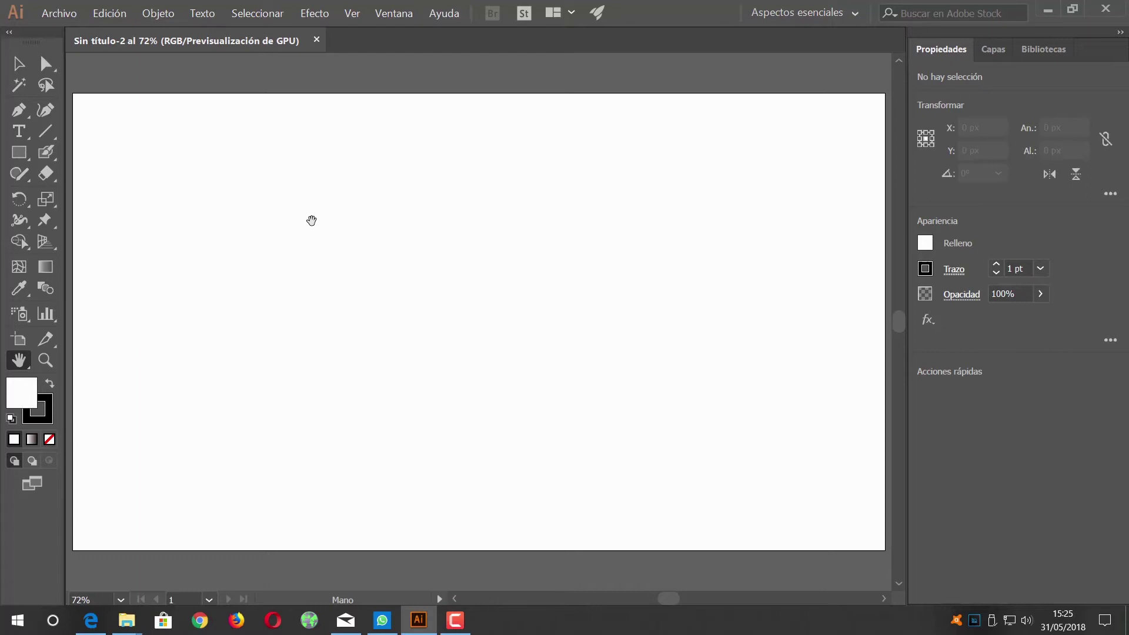
Place a new text object on the artboard containing the letter B
left_click(25, 135)
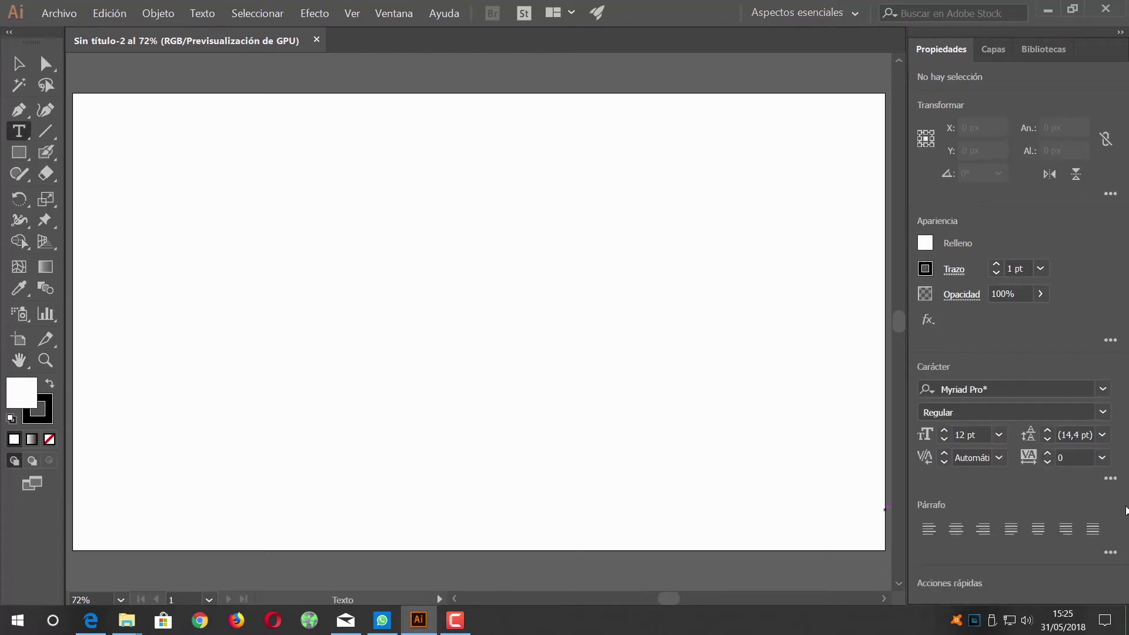
left_click(999, 434)
left_click(1011, 418)
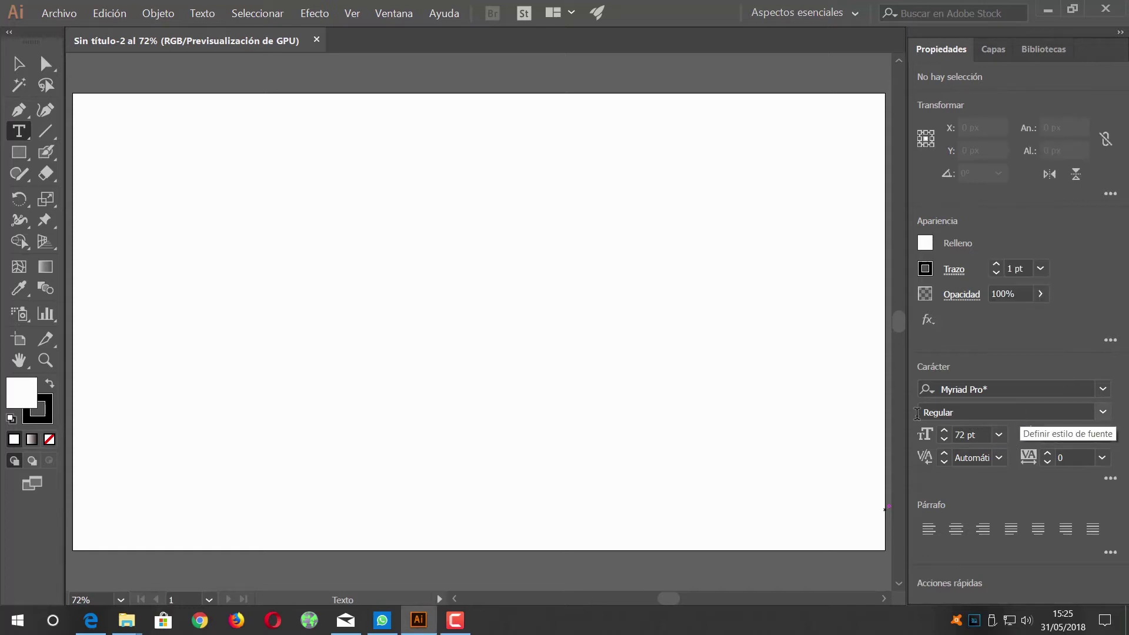
left_click(254, 310)
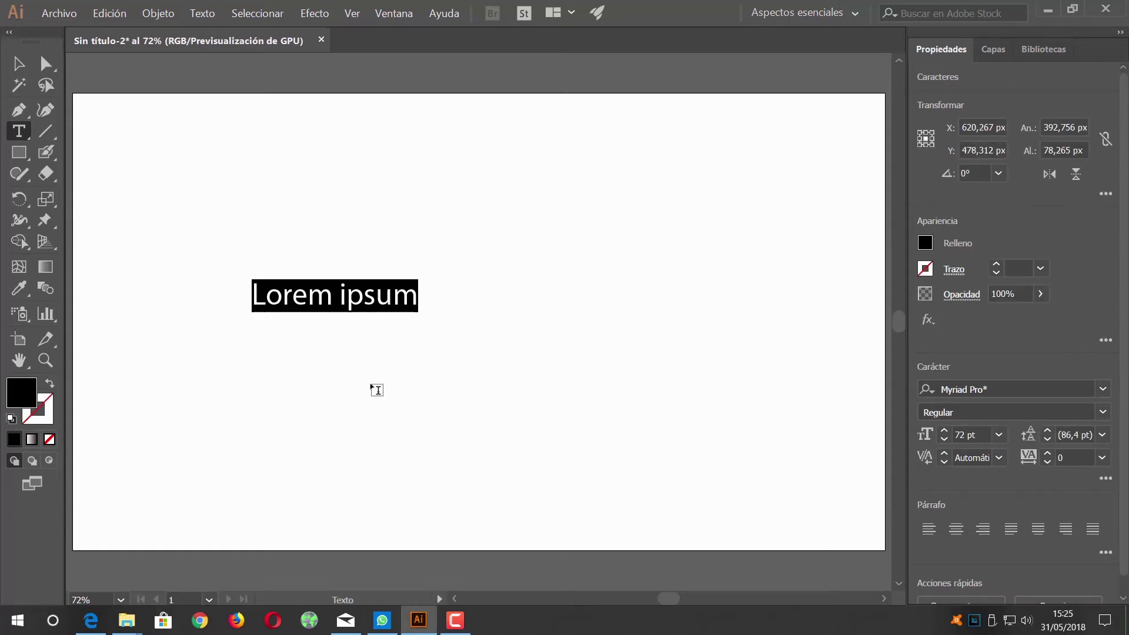
type("B")
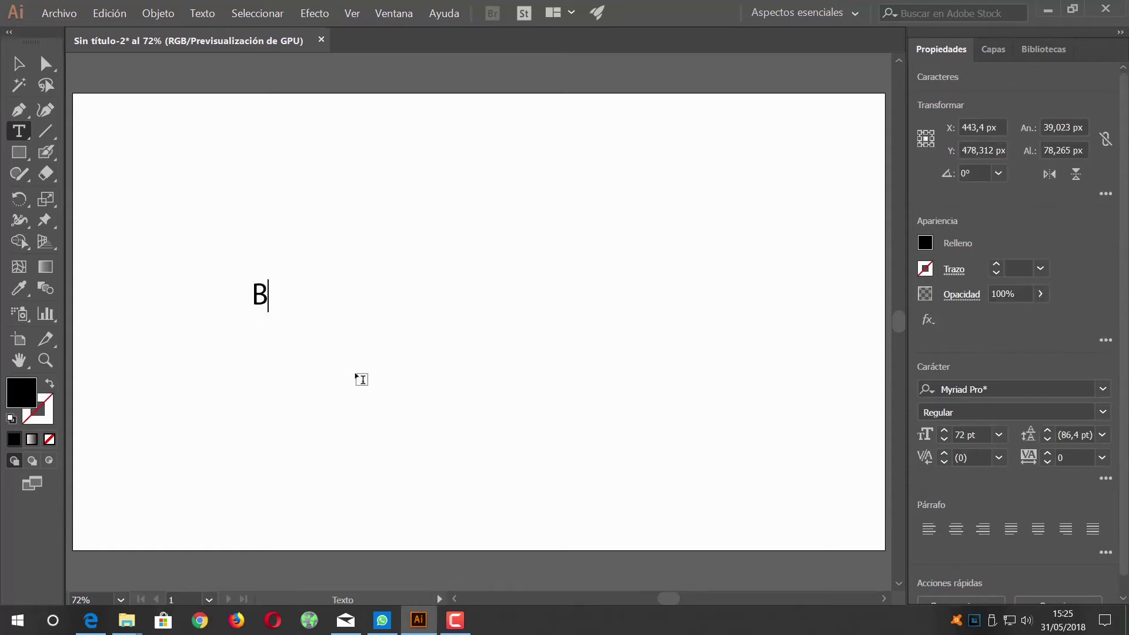
Set the B to November Regular at 500 pt and move it lower on the artboard
left_click_drag(264, 291, 202, 292)
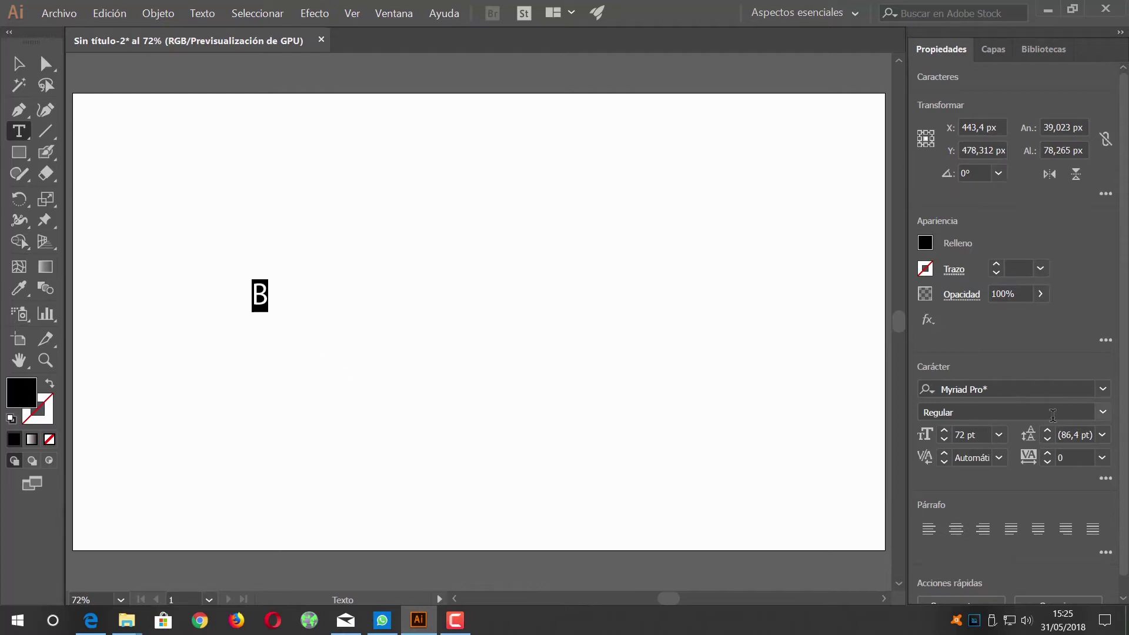
left_click(1100, 390)
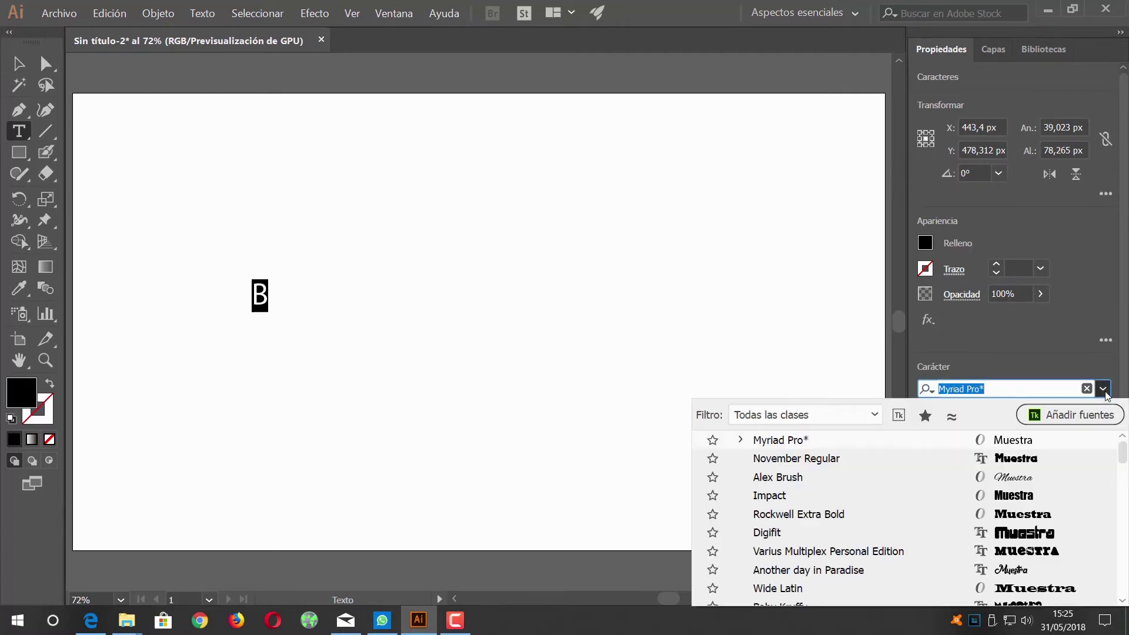
left_click(822, 459)
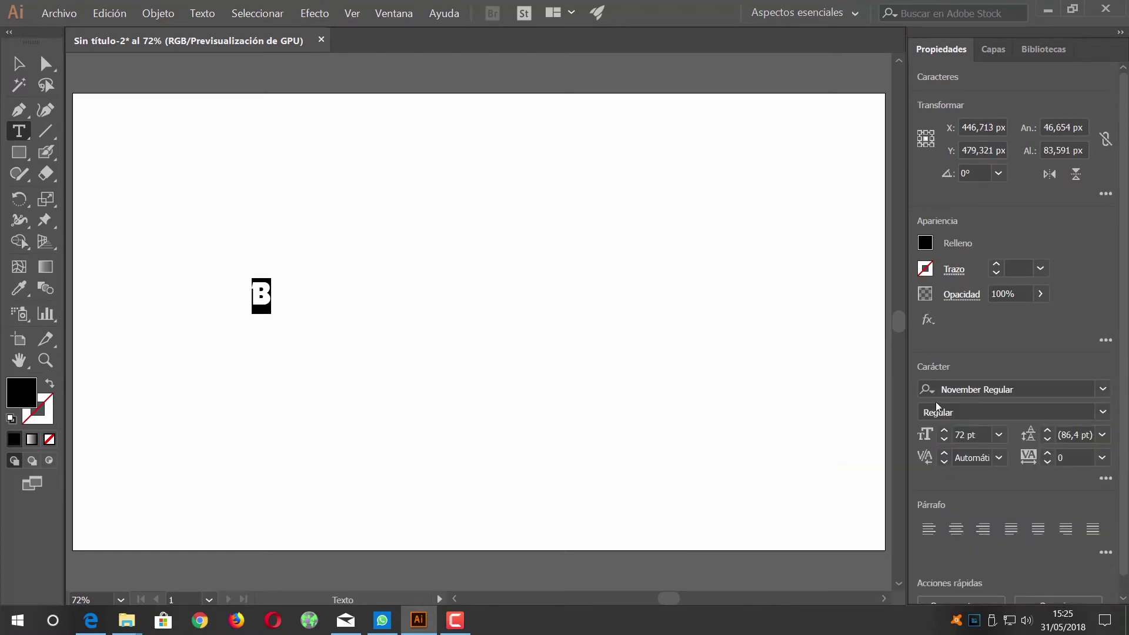
left_click(977, 434)
type("500")
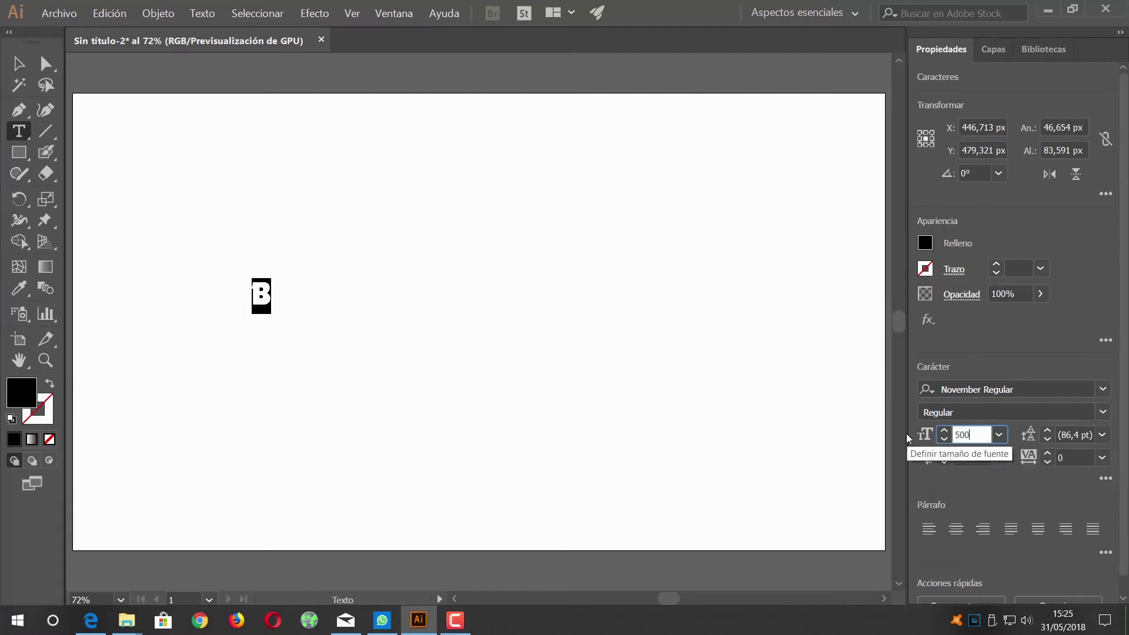
key("Return")
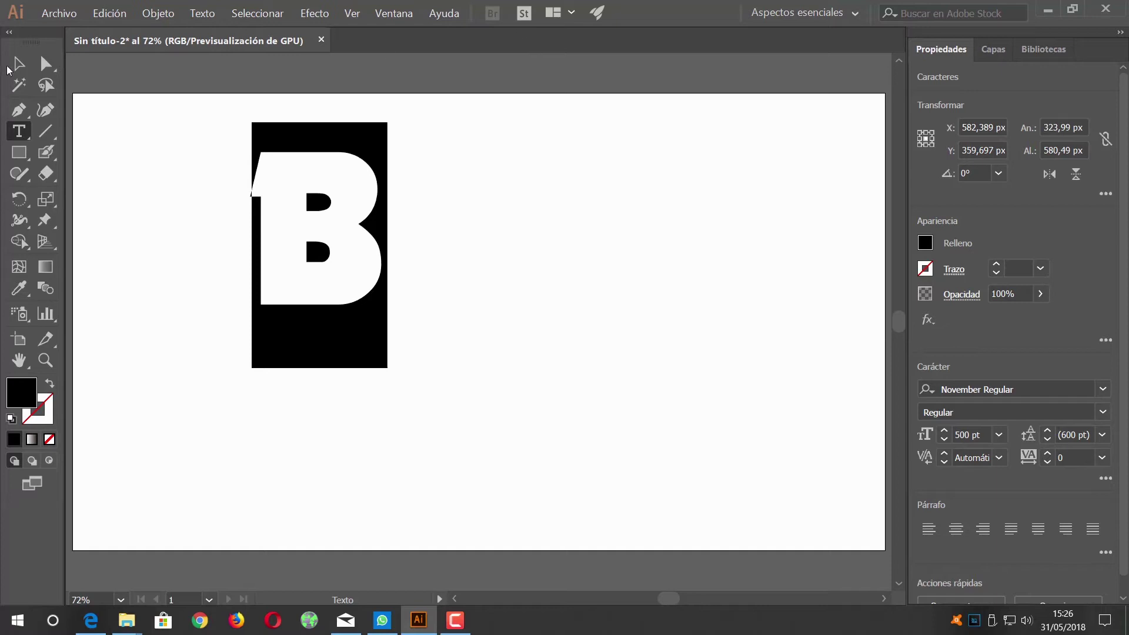
left_click(23, 68)
left_click_drag(277, 168, 283, 264)
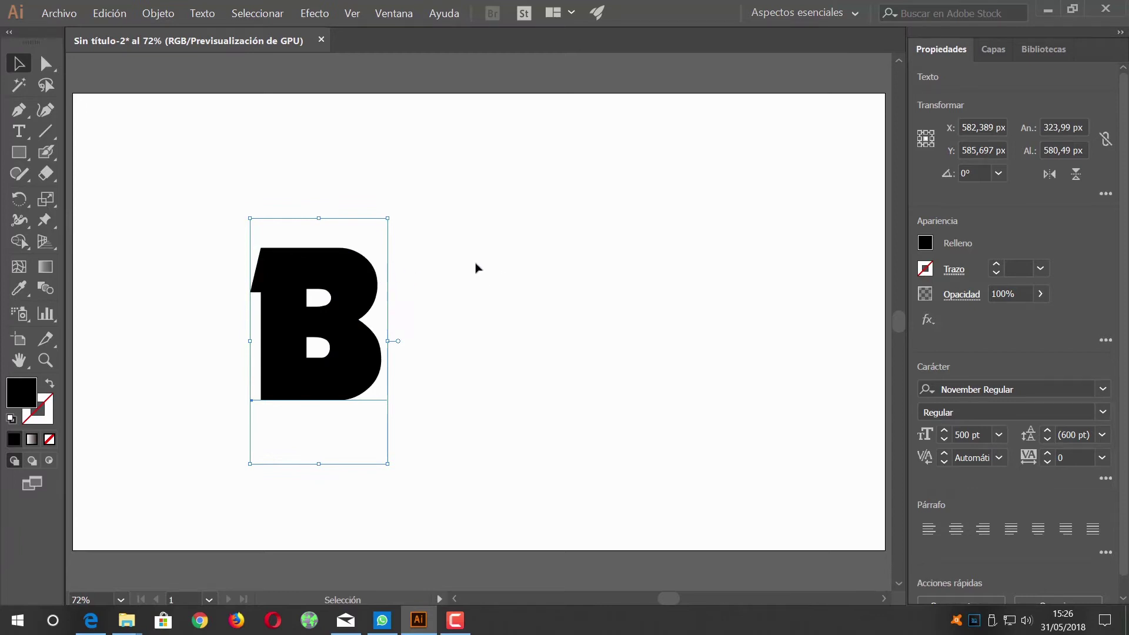
Fill the B with a light yellow-orange swatch instead of black
left_click(926, 243)
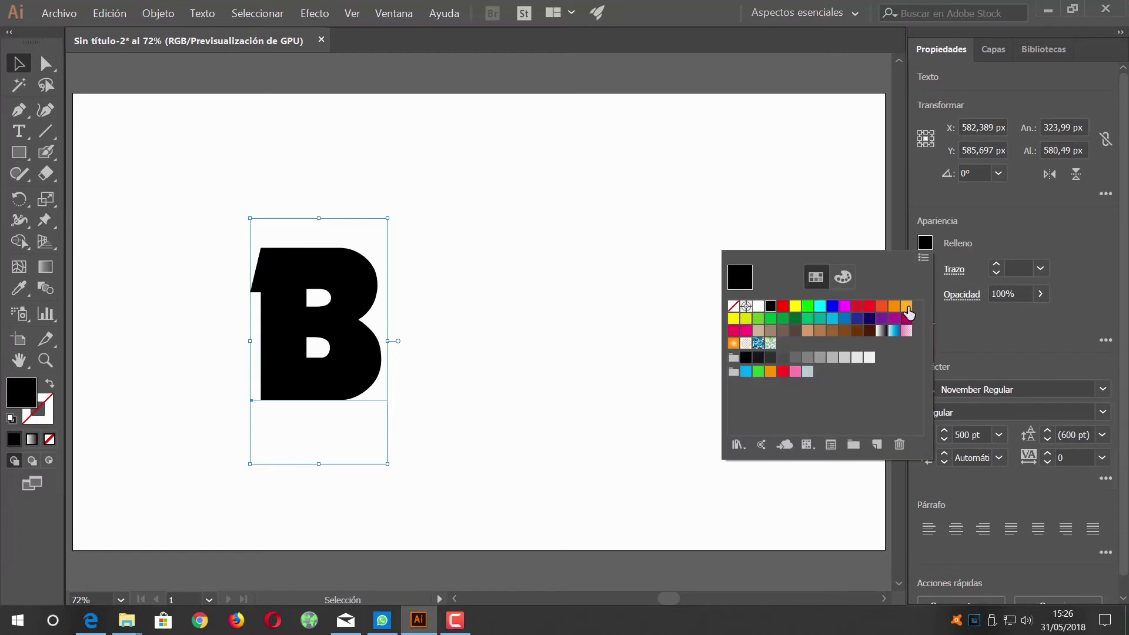
left_click(907, 307)
left_click(894, 307)
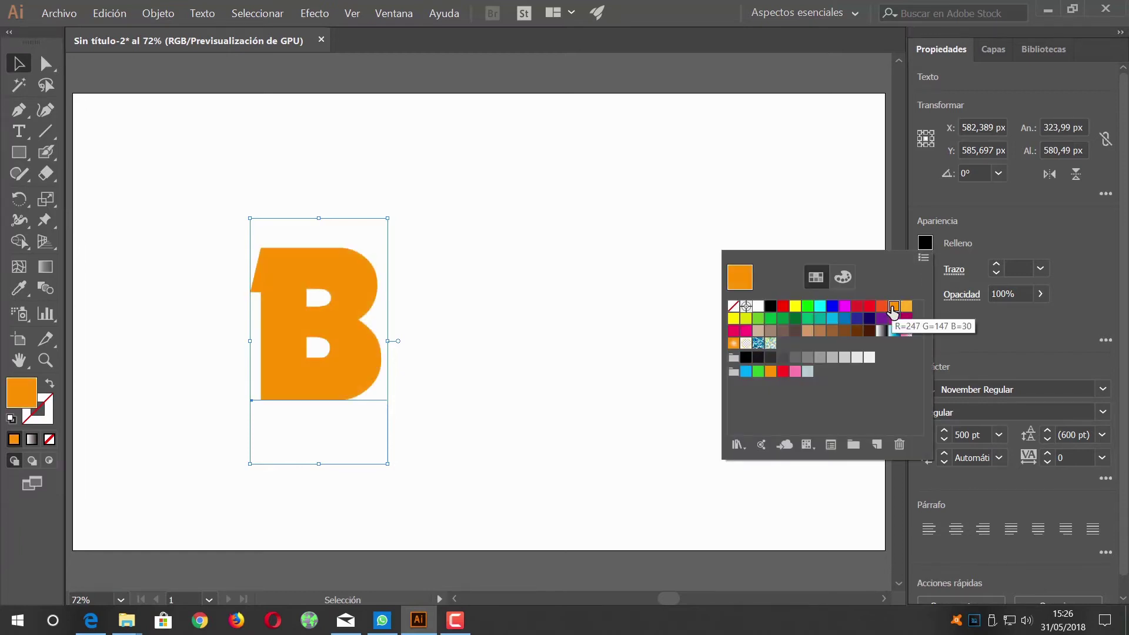
left_click(906, 307)
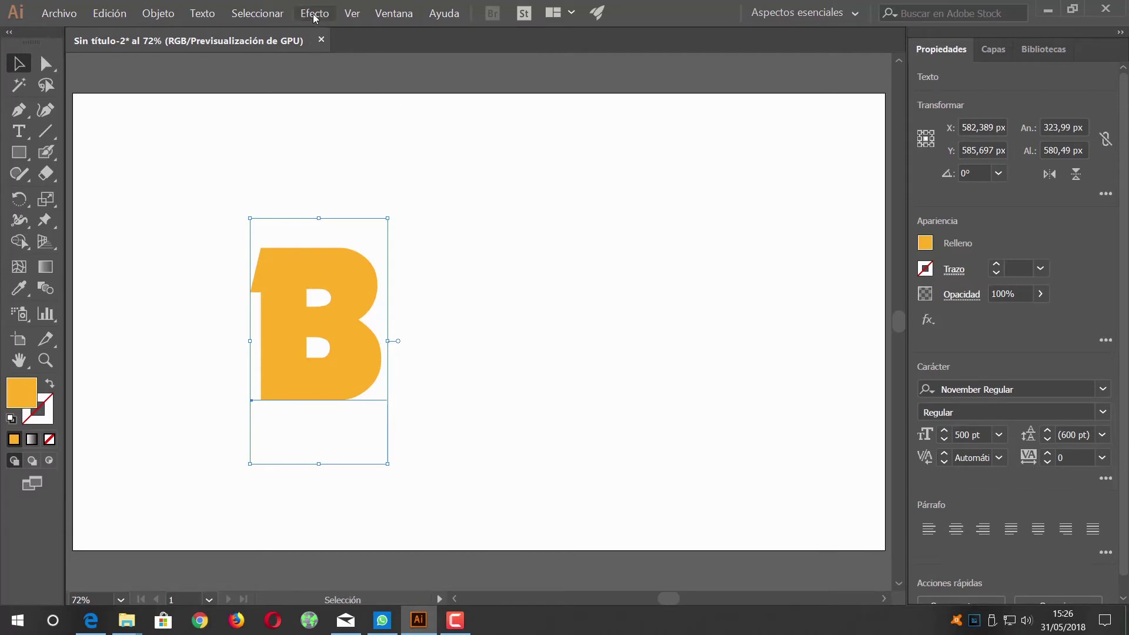
Apply a 50 pt 3D extrusion with Clásico bevel to the B, rotated 0°/16°/7°
left_click(314, 14)
mouse_move(405, 100)
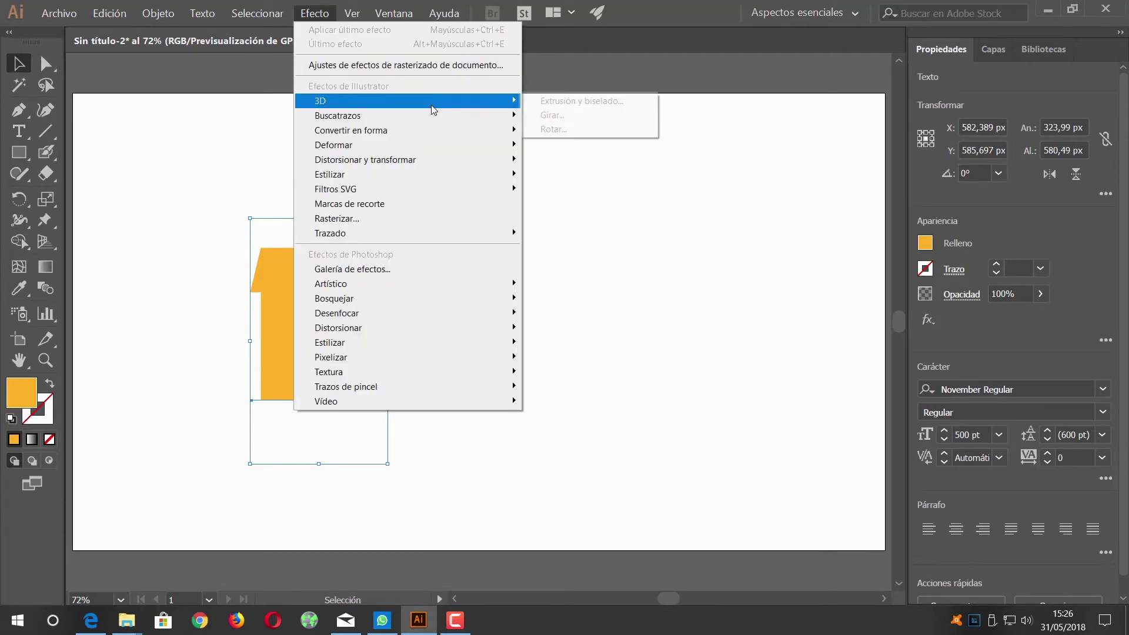
left_click(608, 103)
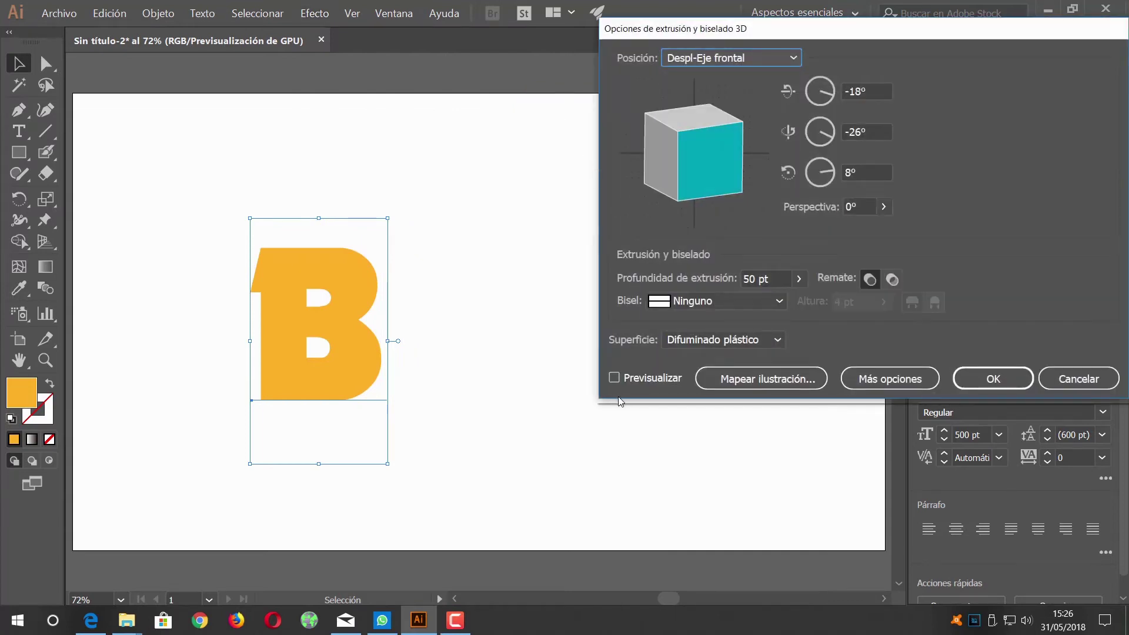
left_click(614, 378)
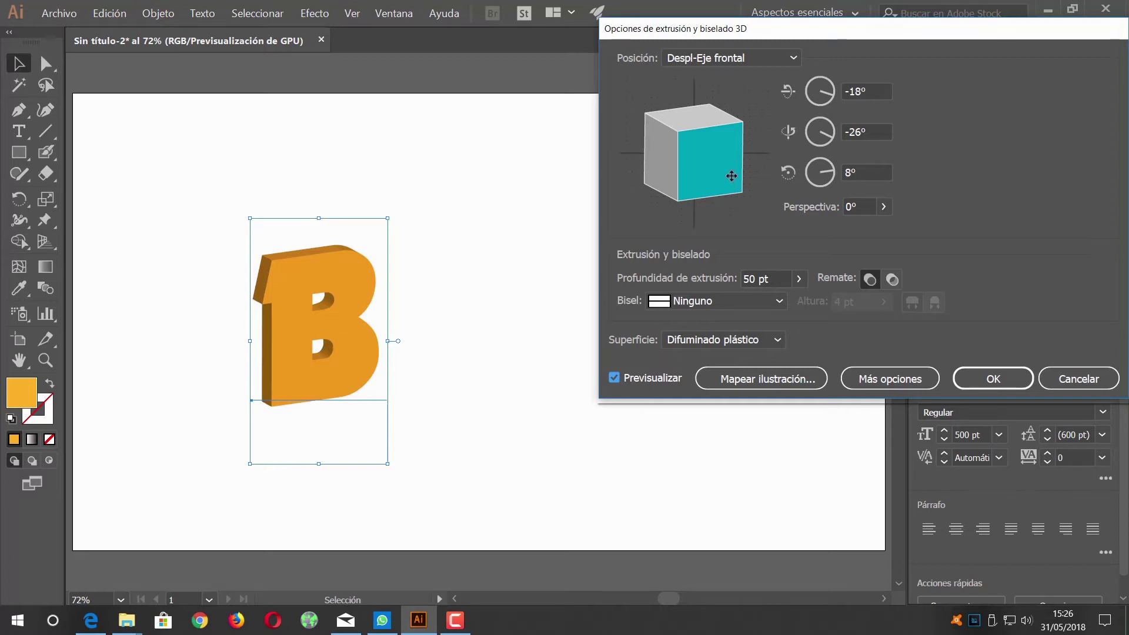
left_click(780, 302)
left_click(725, 346)
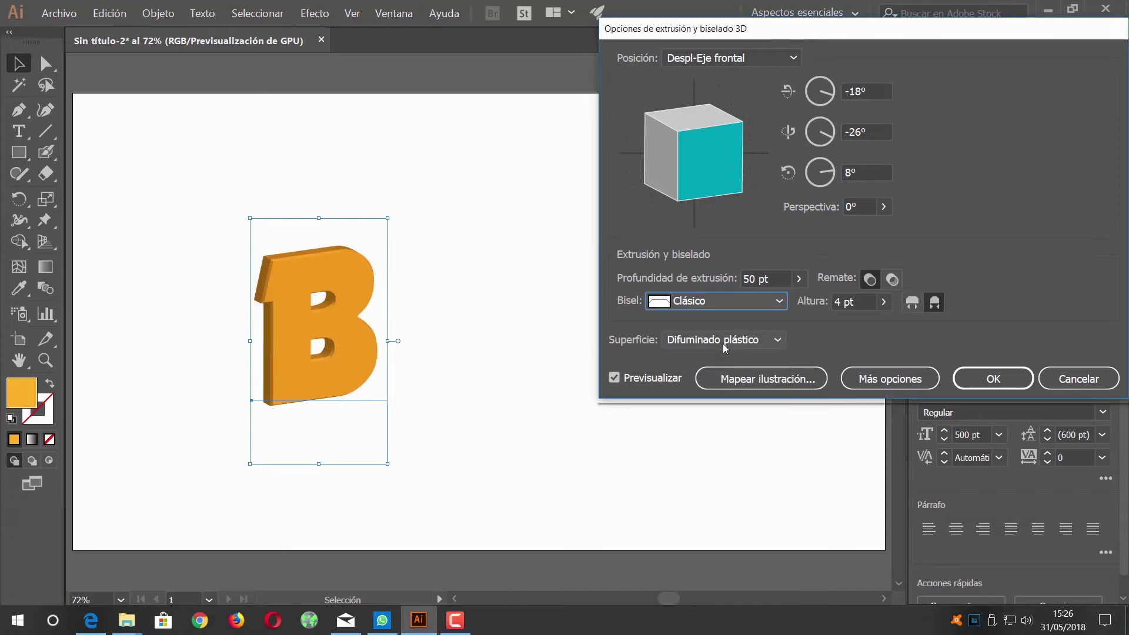
left_click_drag(697, 151, 662, 143)
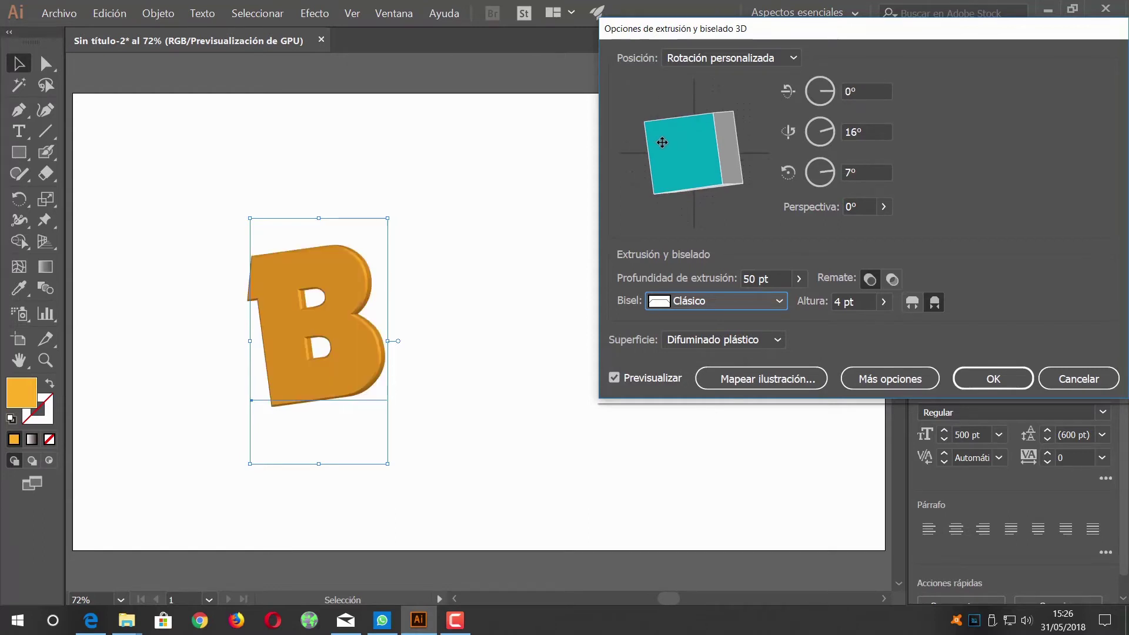
left_click(986, 382)
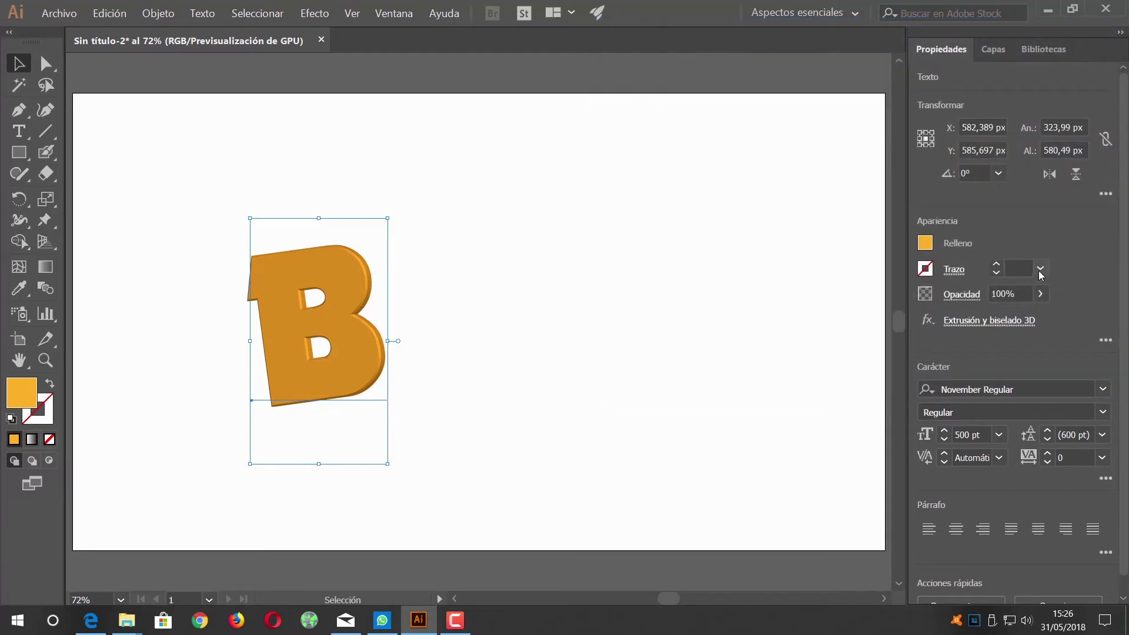
Give the B a 9 pt black stroke and move it toward the artboard centre
left_click(1041, 270)
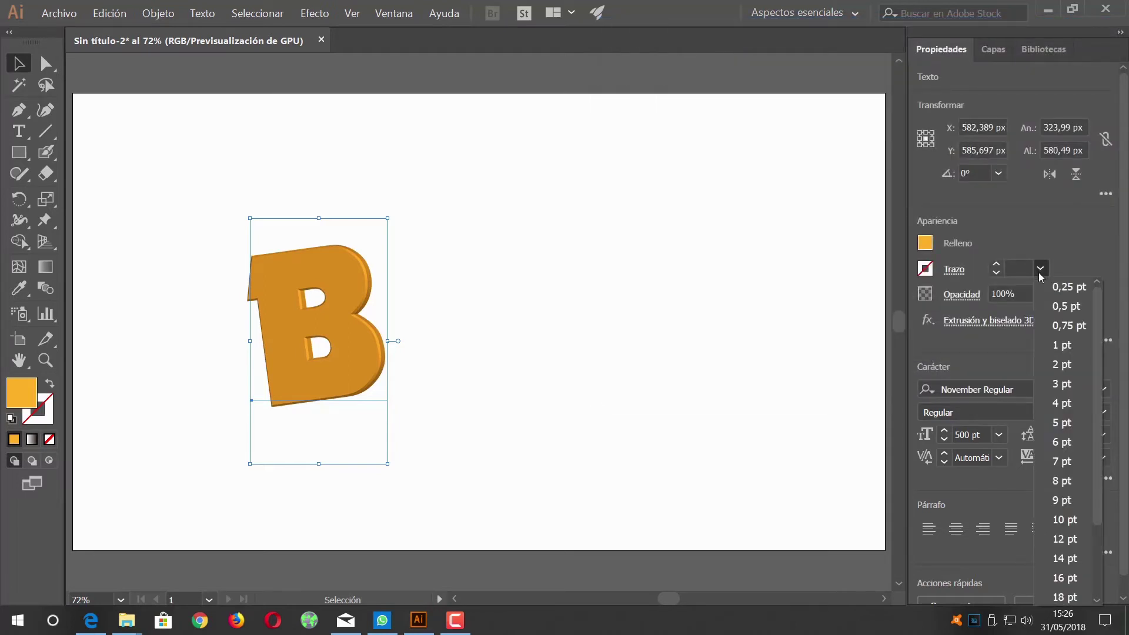
left_click(1040, 271)
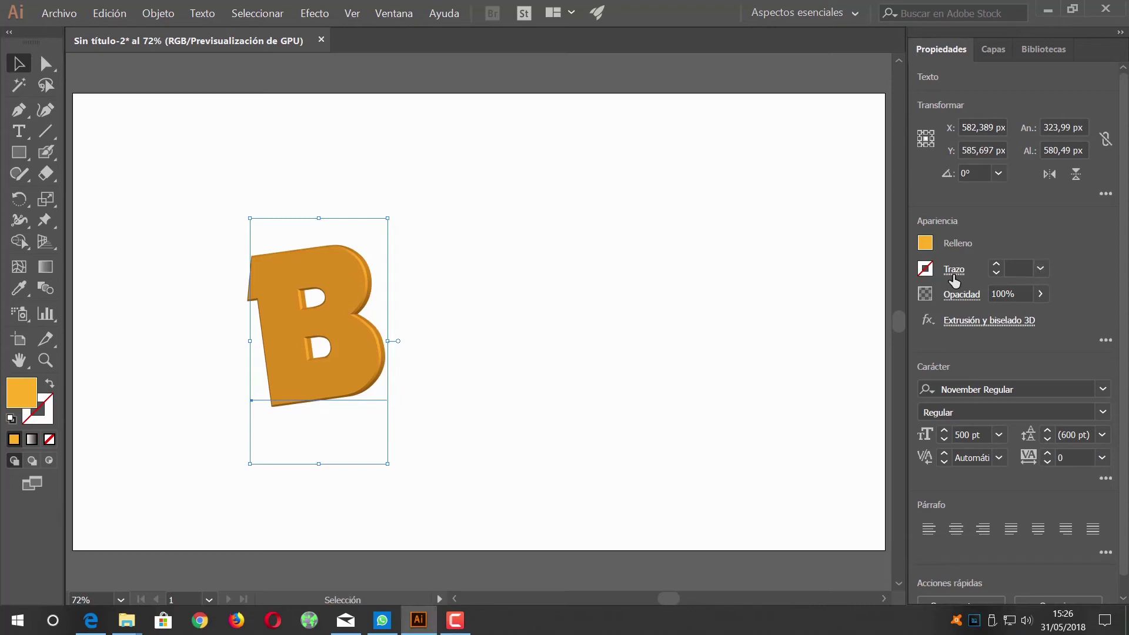
left_click(1041, 270)
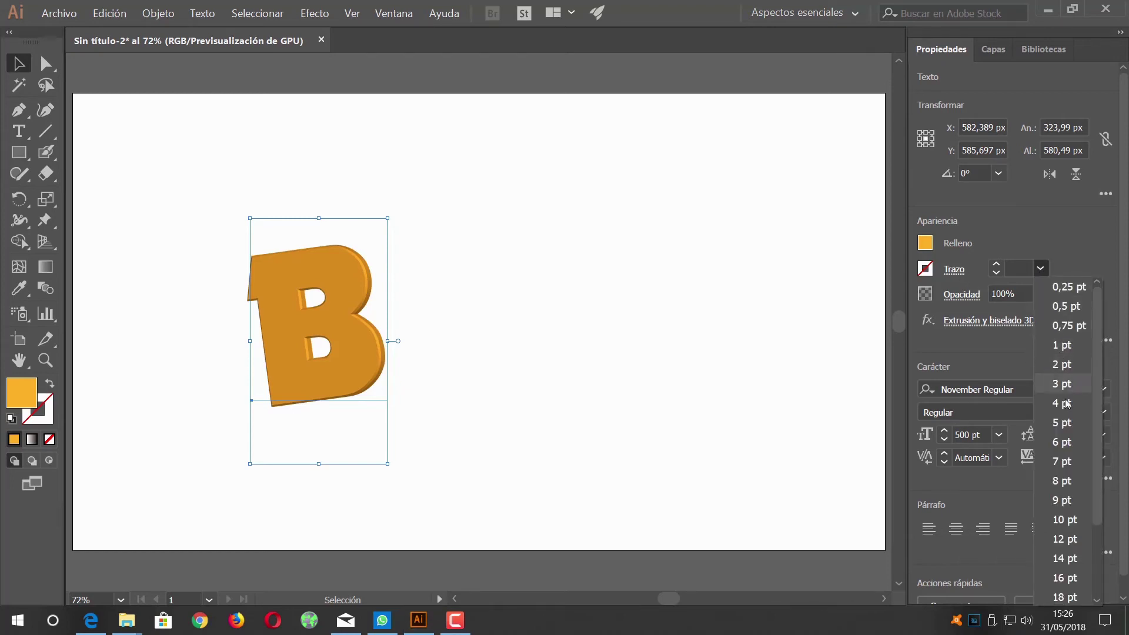
left_click(1060, 422)
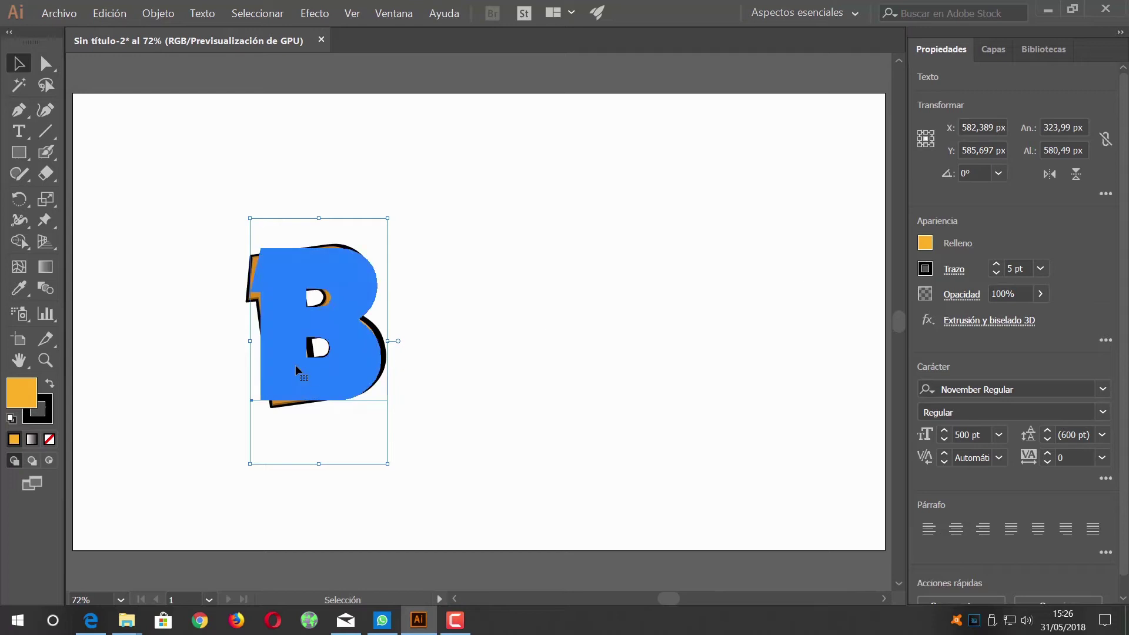
left_click(1040, 269)
left_click(1064, 403)
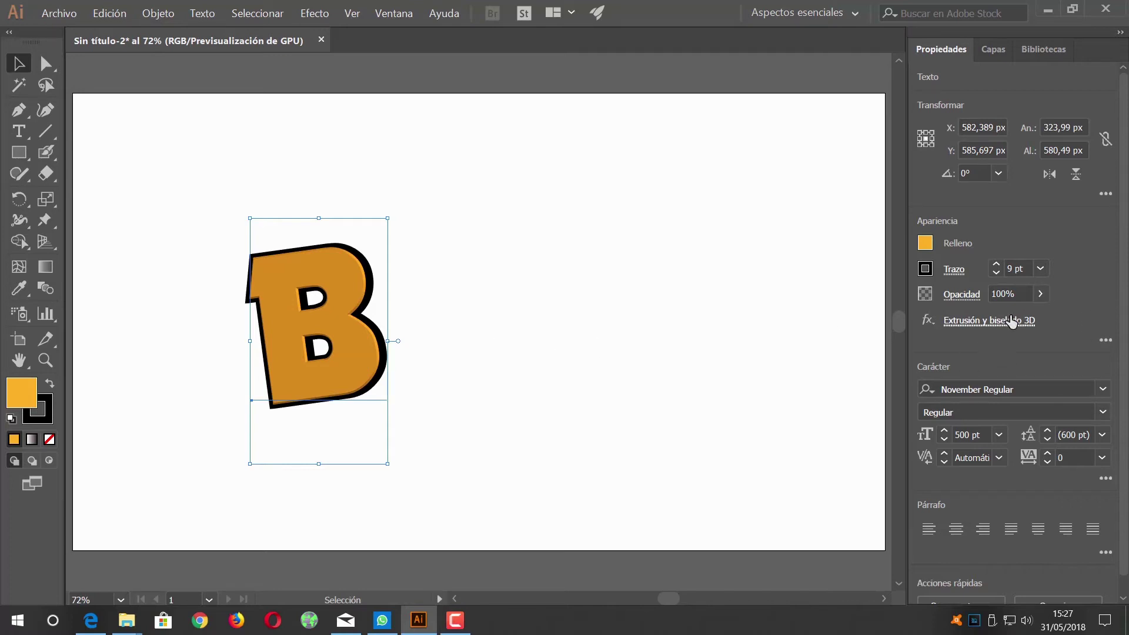
left_click(1004, 322)
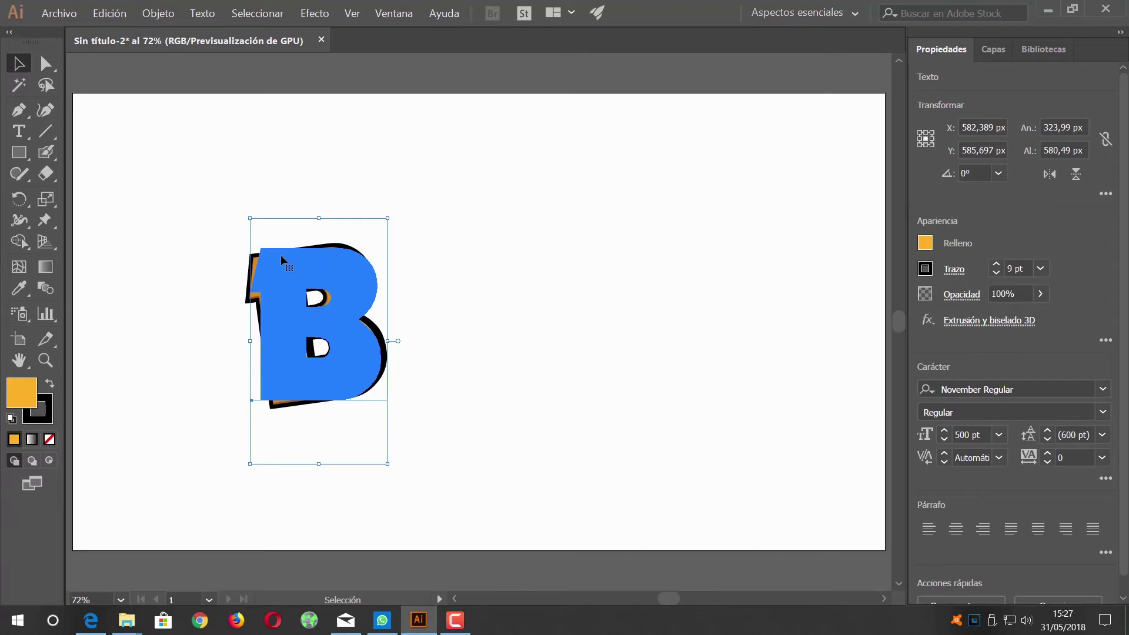
left_click_drag(343, 258, 546, 258)
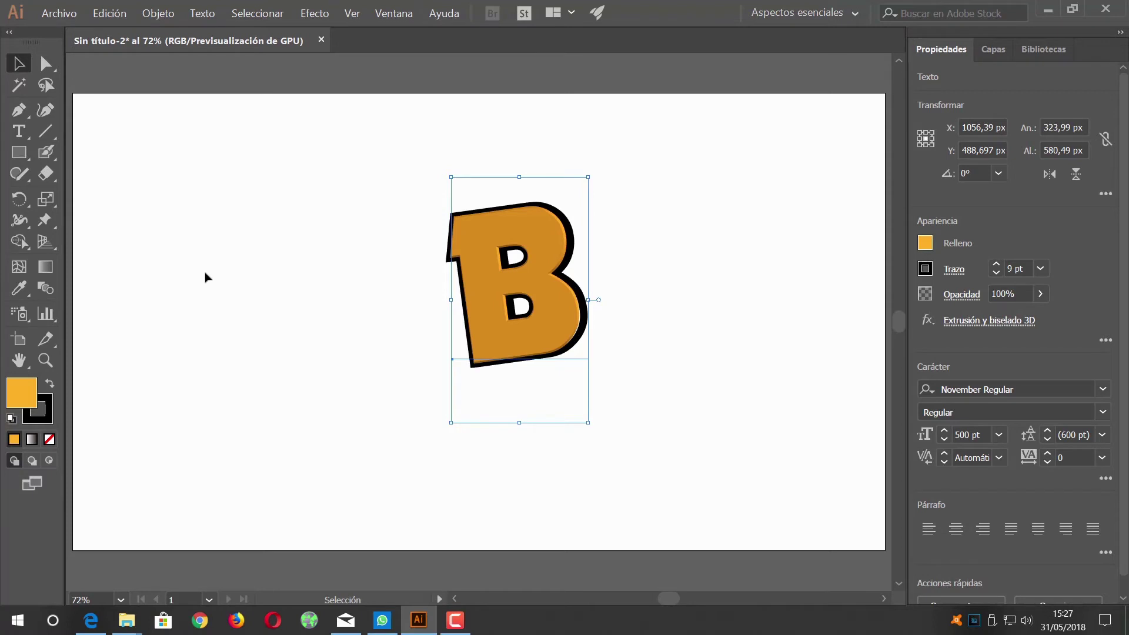
Create a vertically mirrored copy of the B and place it just left of the original
key("b")
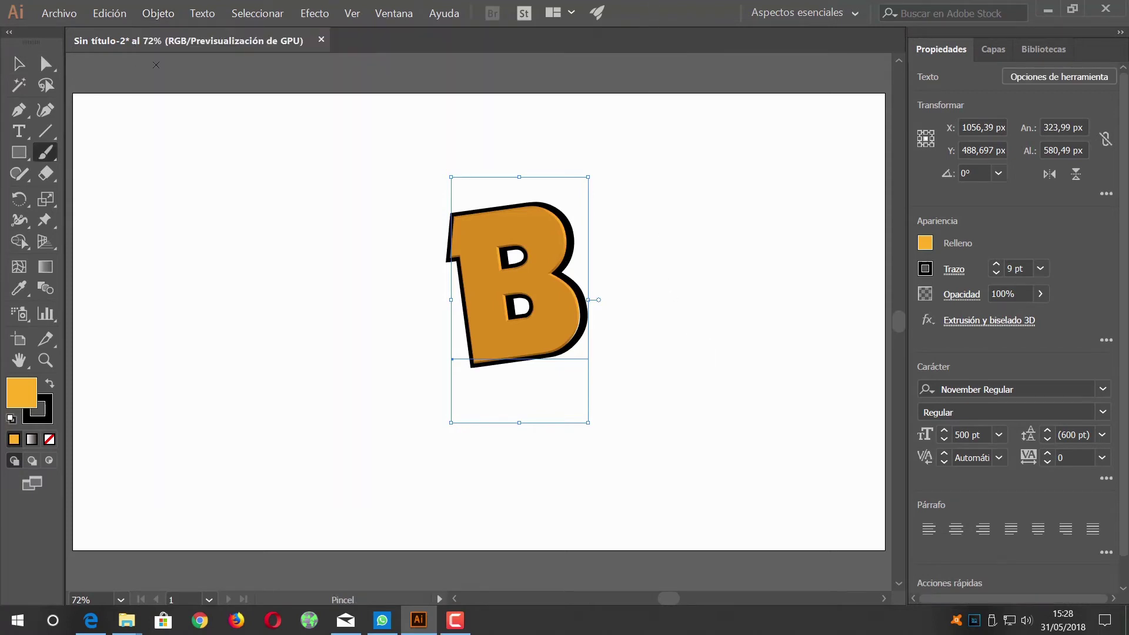
left_click(158, 14)
mouse_move(212, 30)
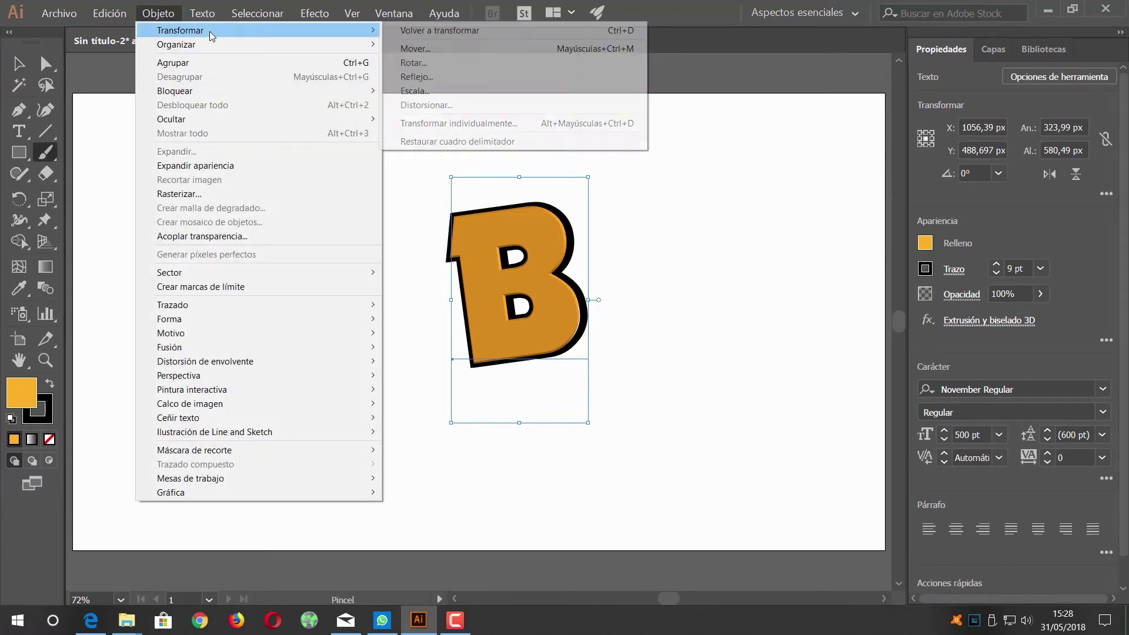
left_click(481, 80)
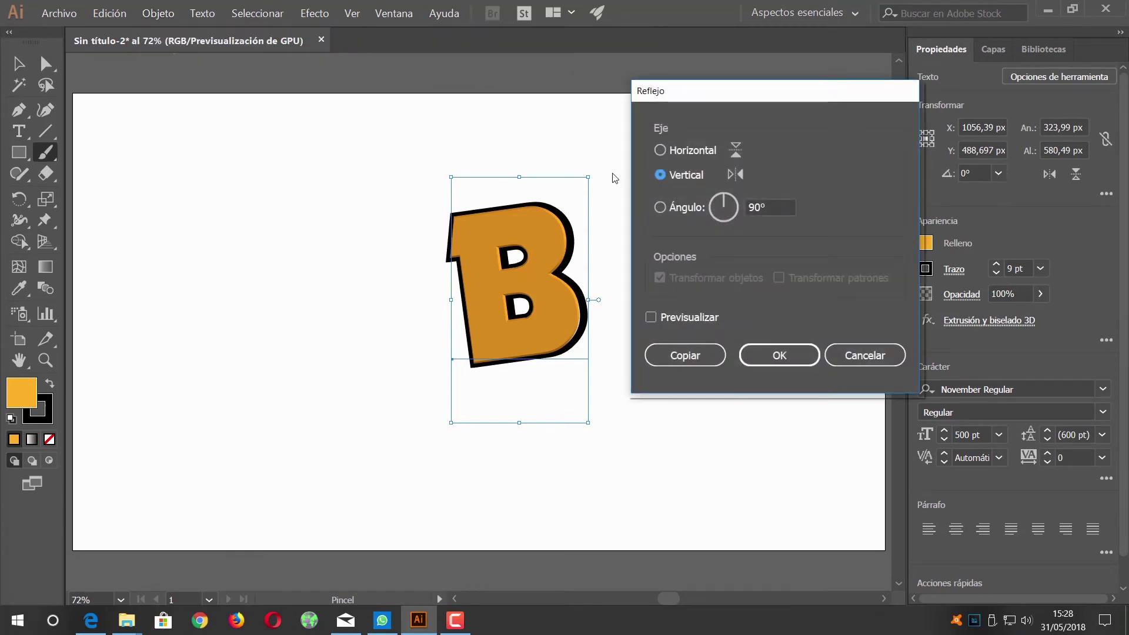
left_click(682, 318)
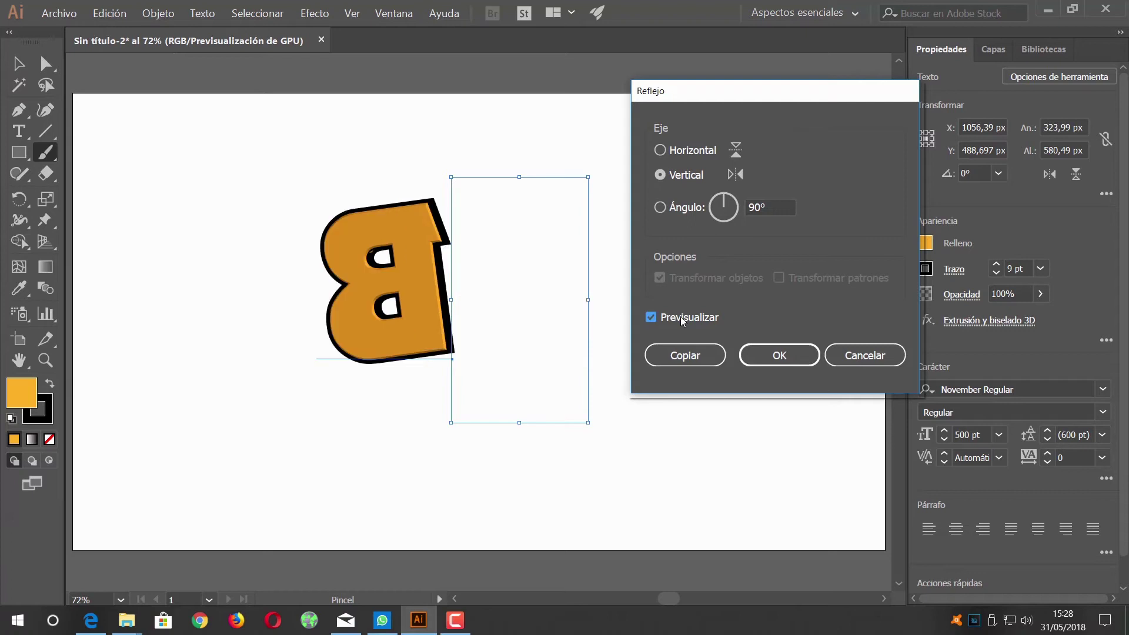
left_click(682, 318)
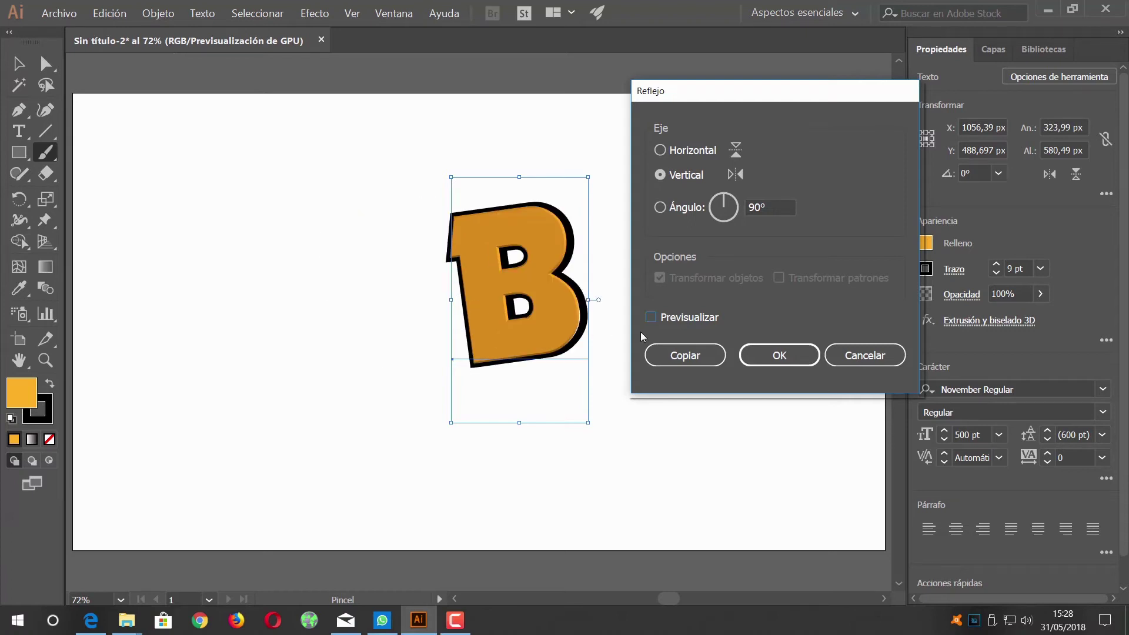
left_click(682, 355)
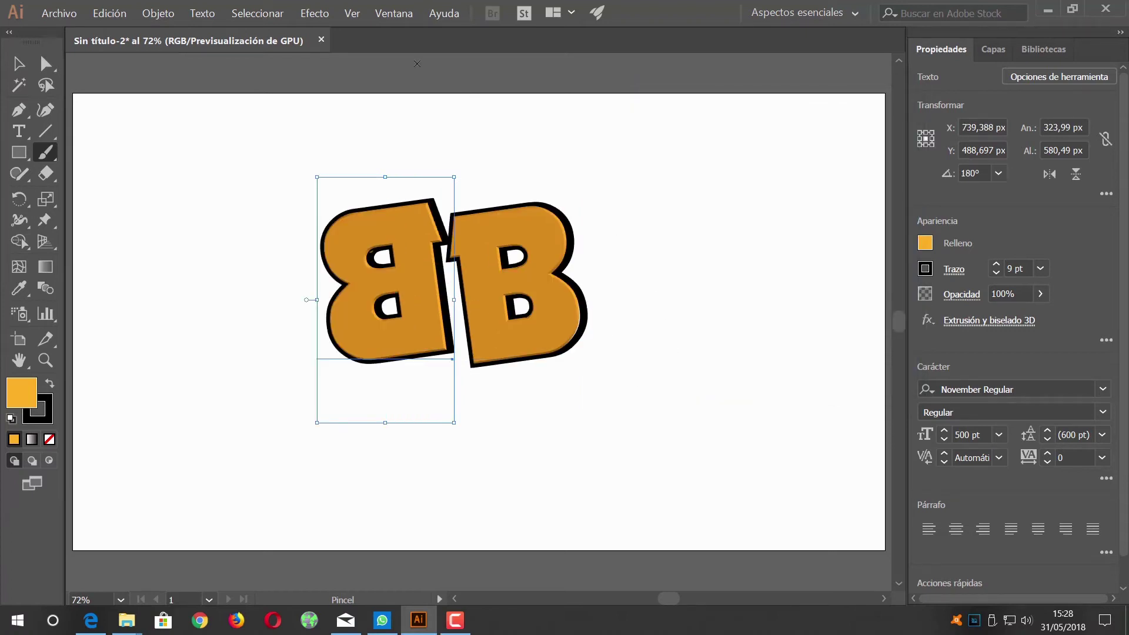
left_click(16, 65)
left_click_drag(354, 222, 336, 247)
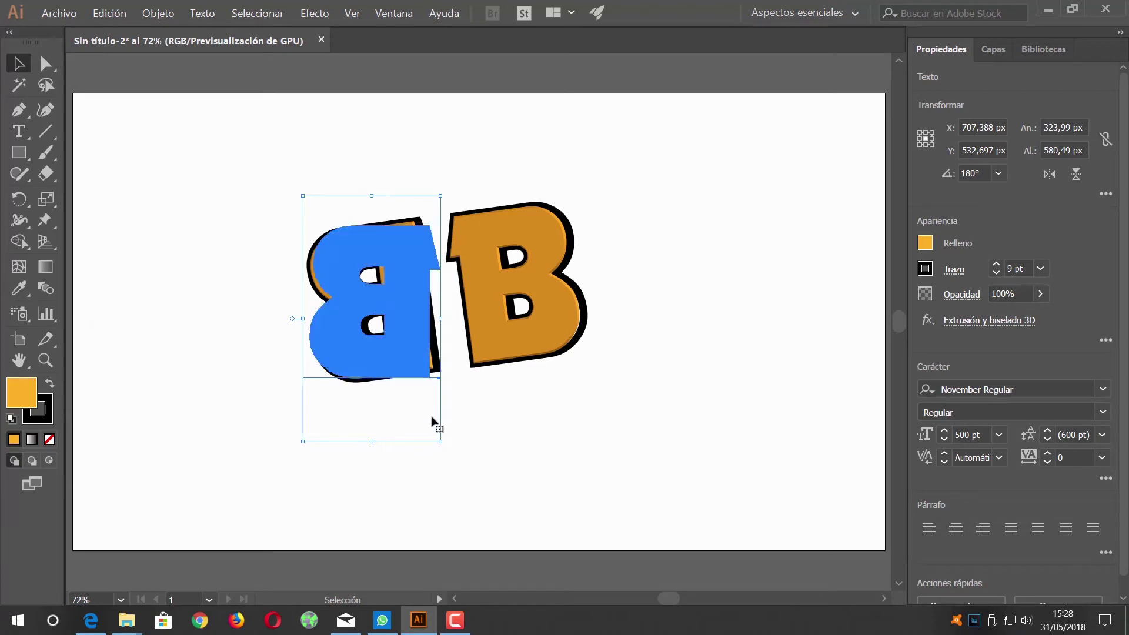
Start a text entry below the logo, then cancel it and clear the selection
left_click(19, 131)
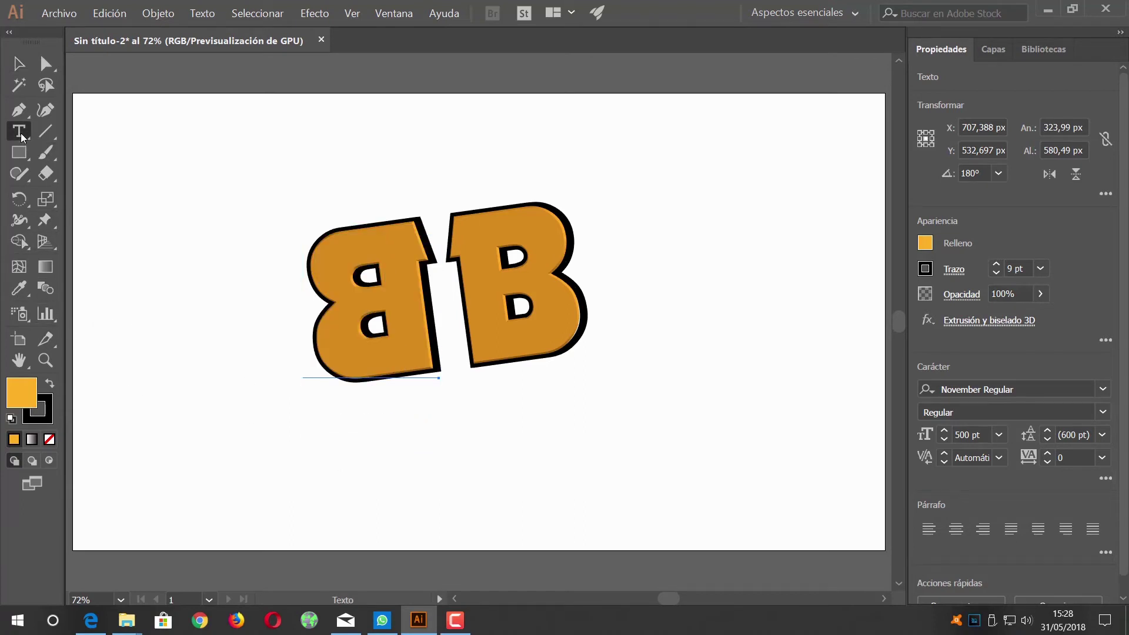
key("ctrl+a")
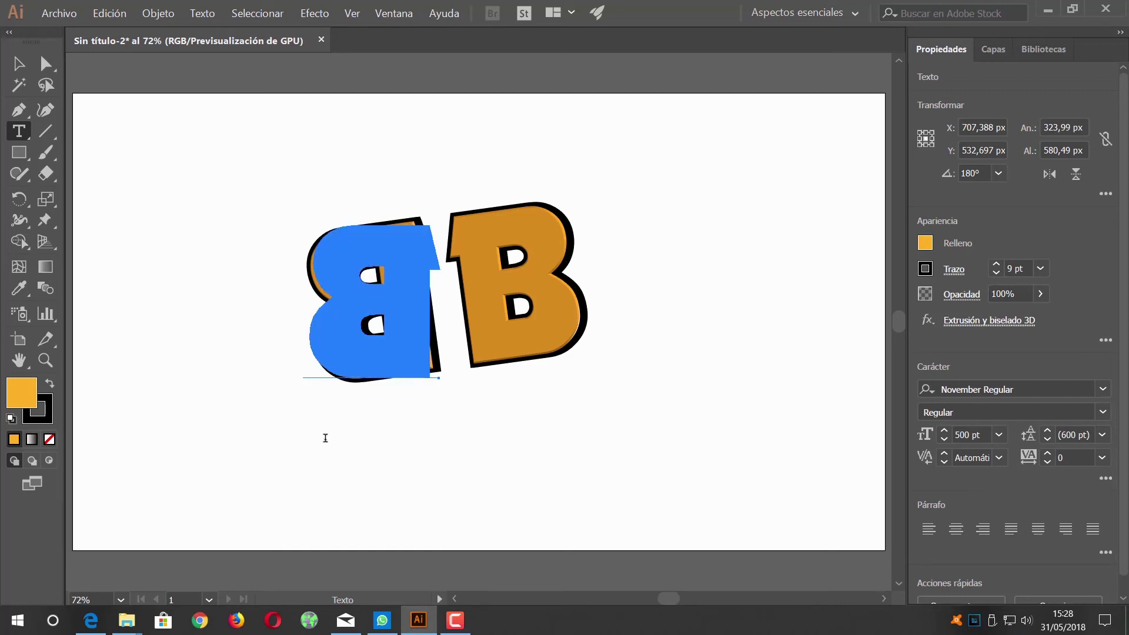
left_click(325, 438)
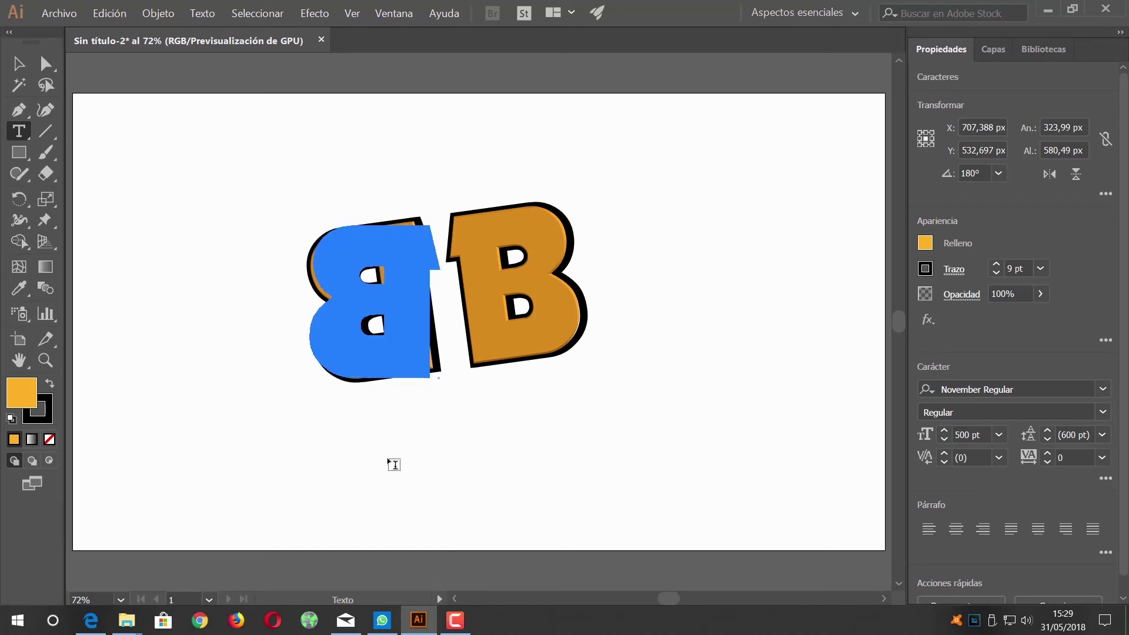
key("Escape")
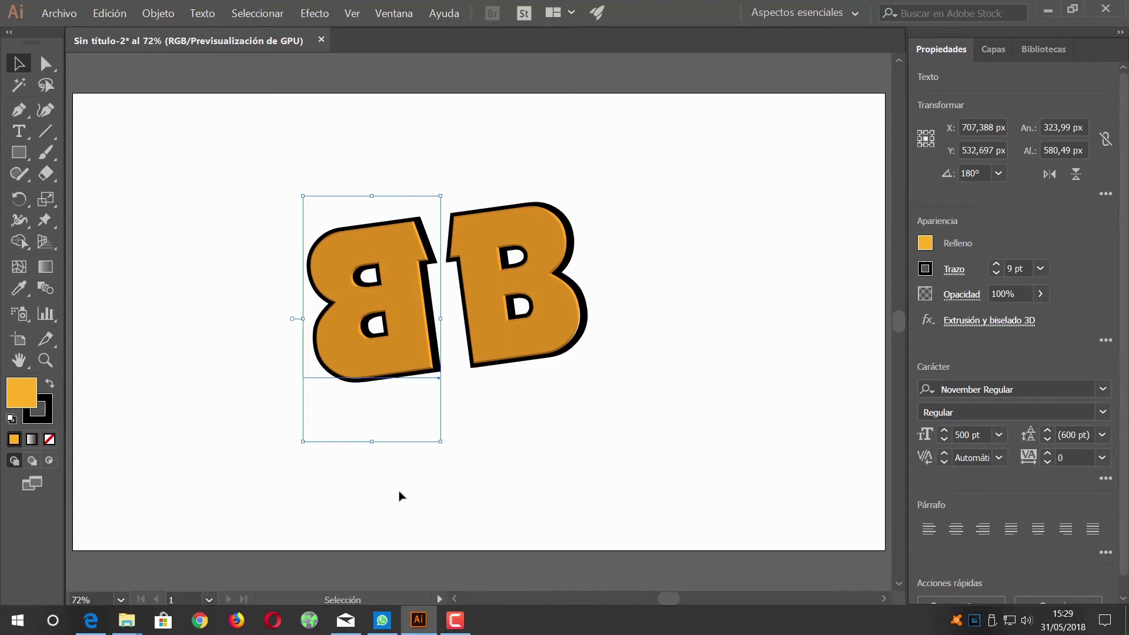
left_click(404, 495)
Type 'BB COMPUTERS' at 100 pt below the BB logo
left_click(18, 131)
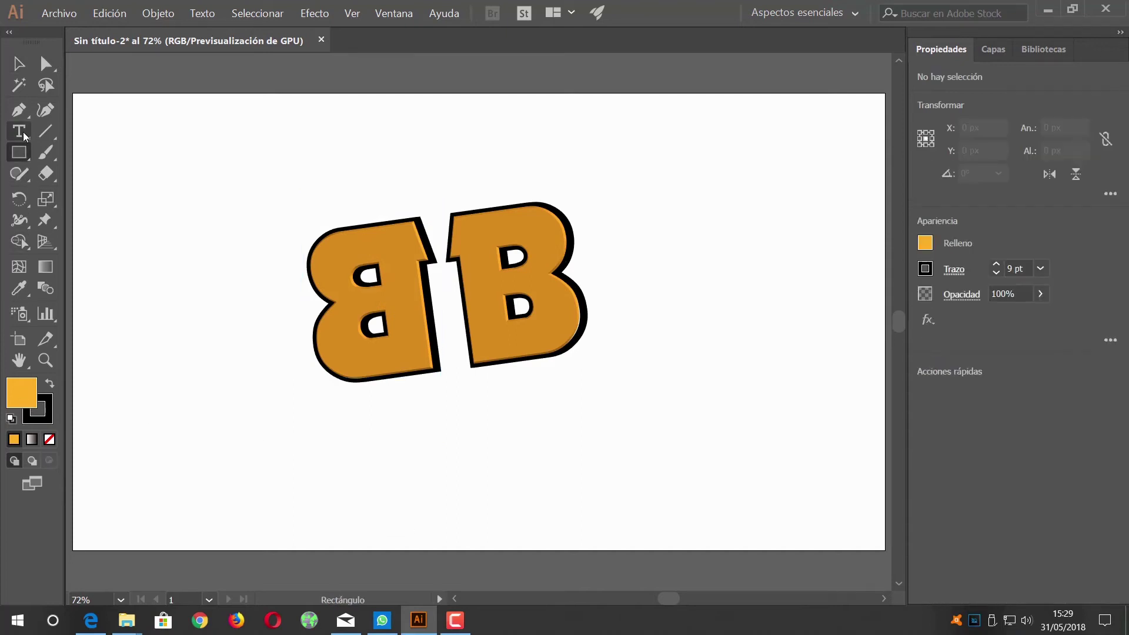
left_click(465, 488)
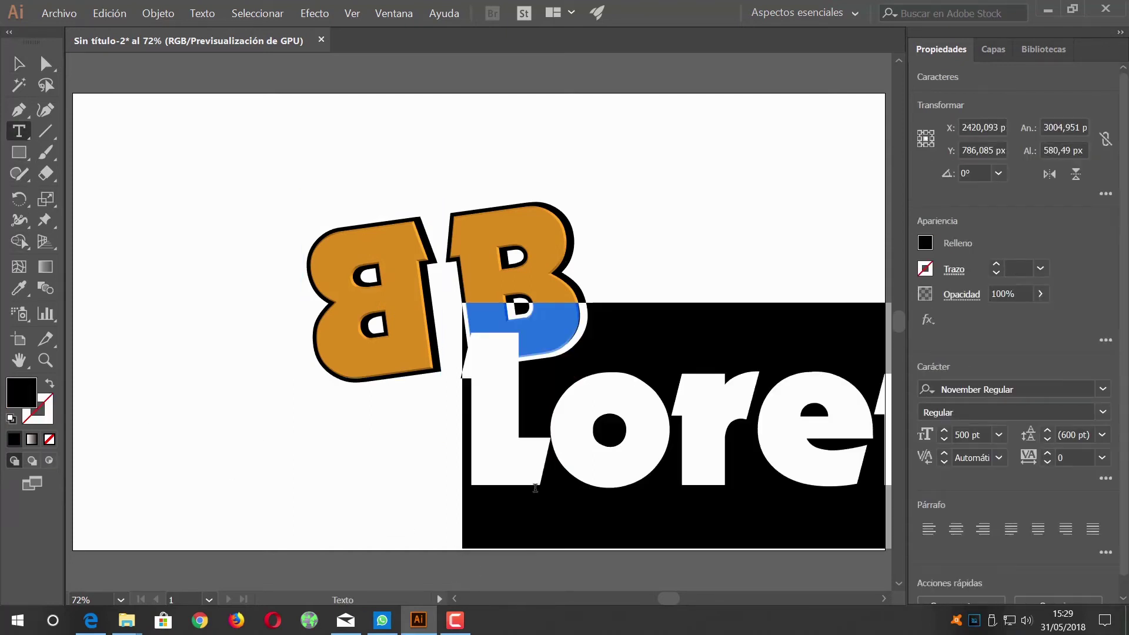
left_click(970, 435)
type("100")
key("Return")
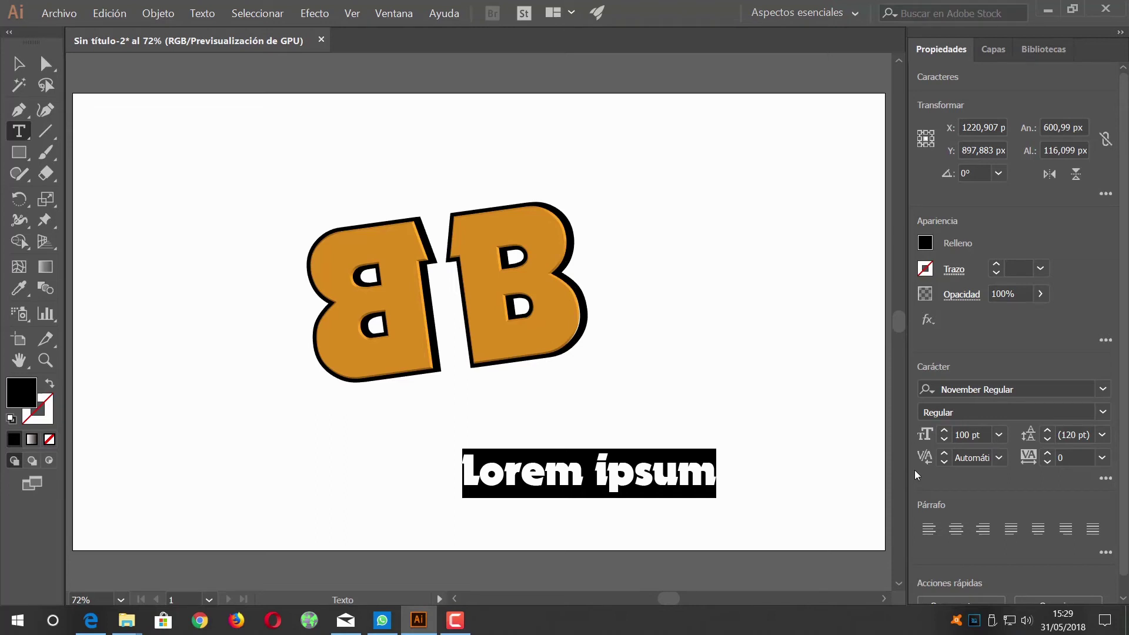
type("BB")
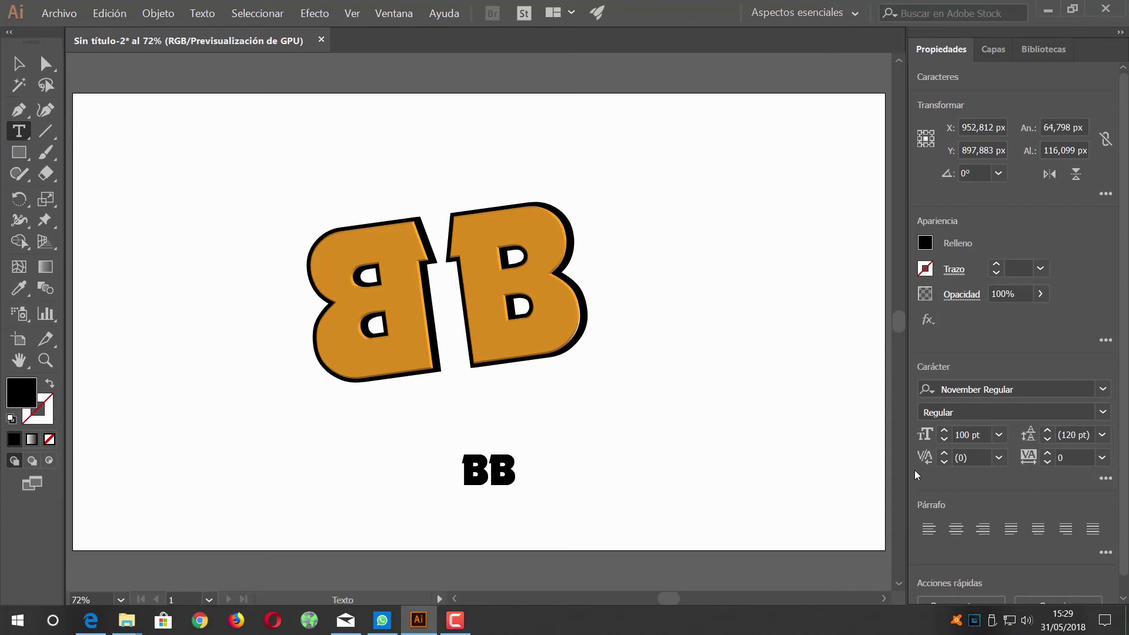
type(" COMP")
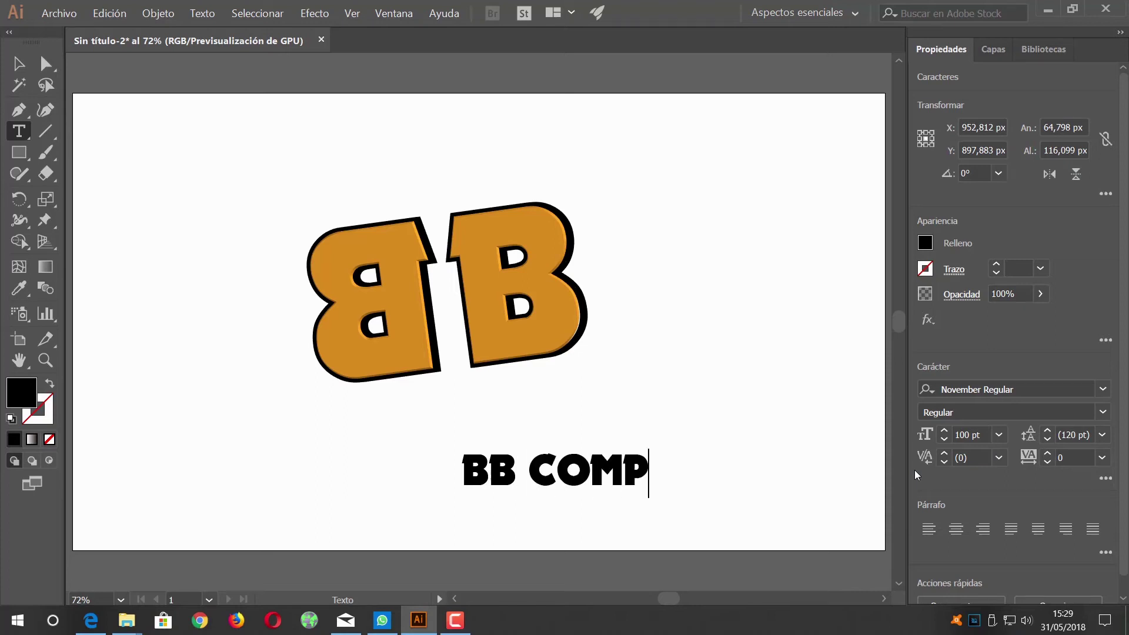
type("UTER")
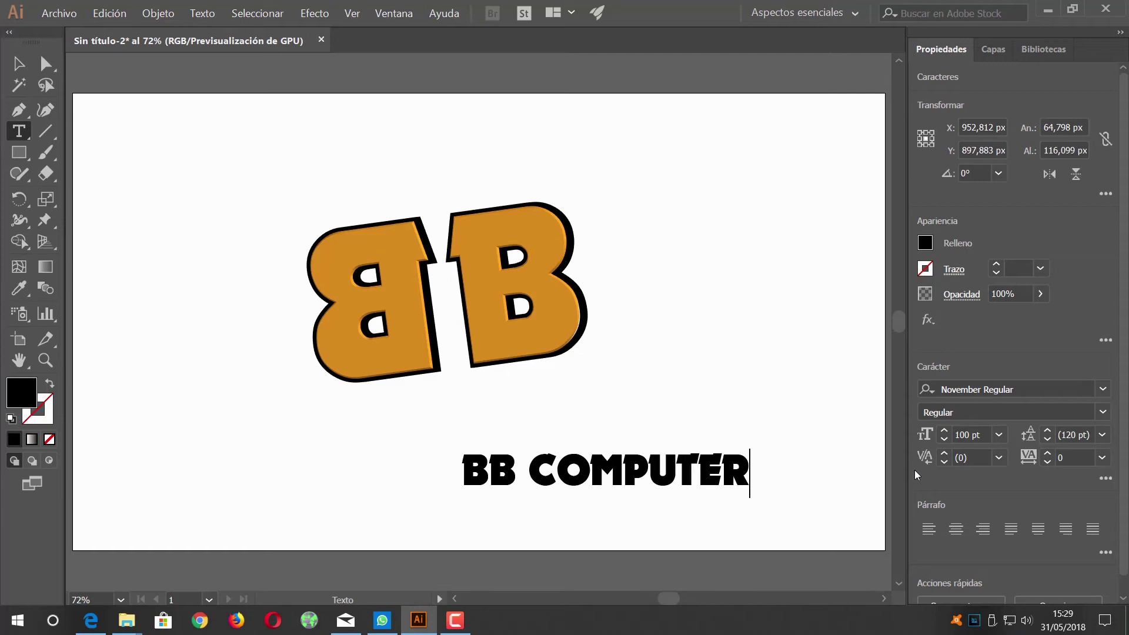
type("S")
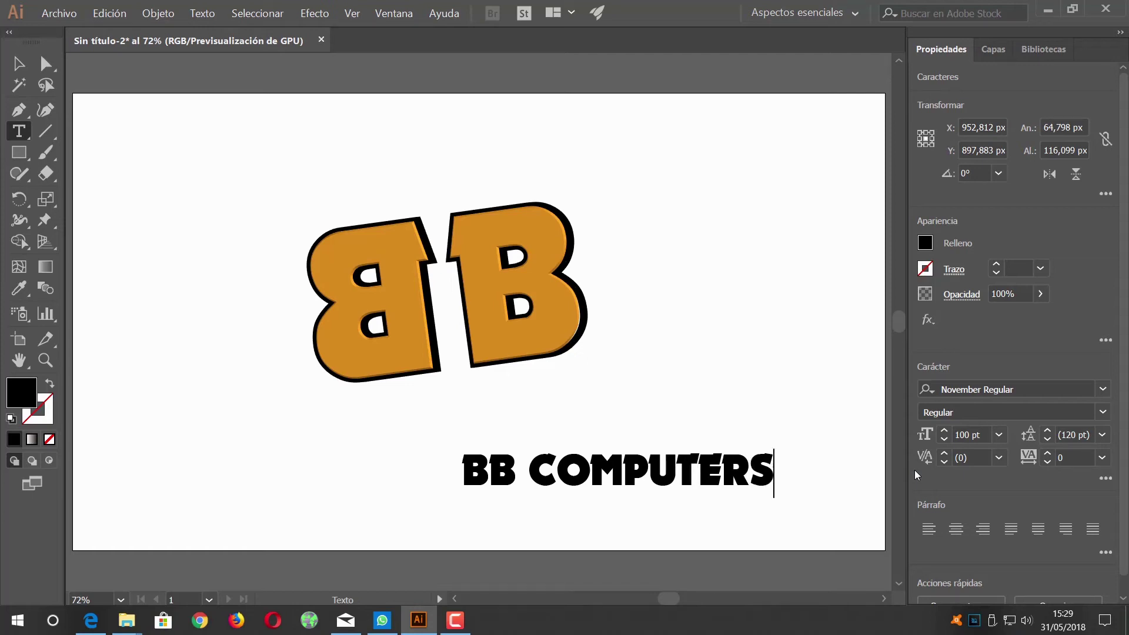
Fill the BB COMPUTERS text with the yellow-orange swatch
left_click_drag(774, 470, 460, 477)
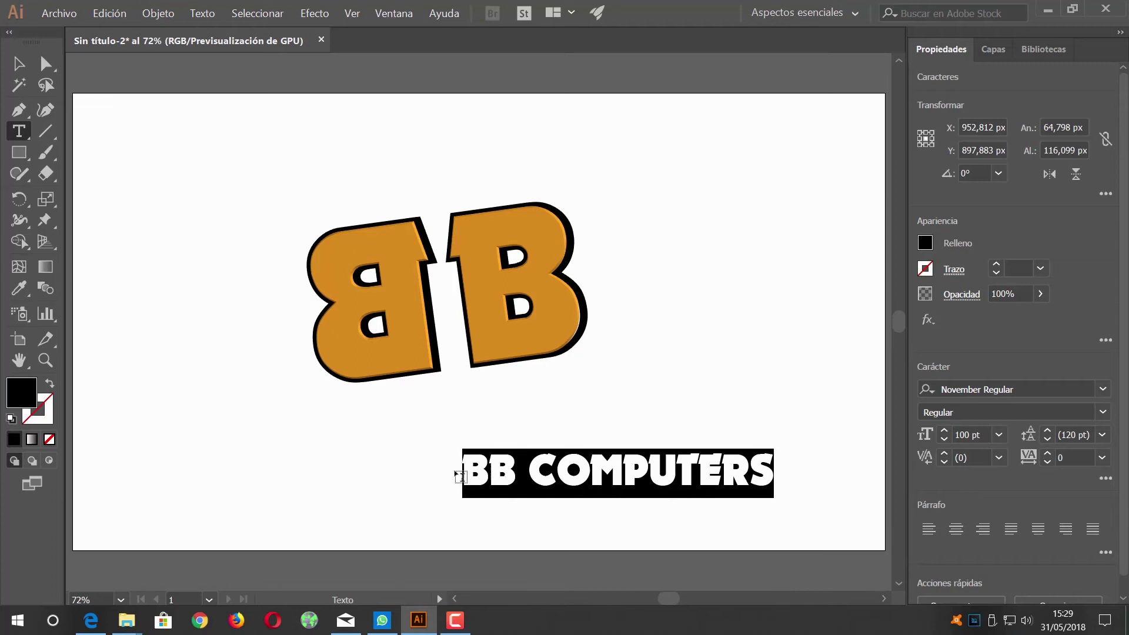
left_click(925, 244)
left_click(907, 306)
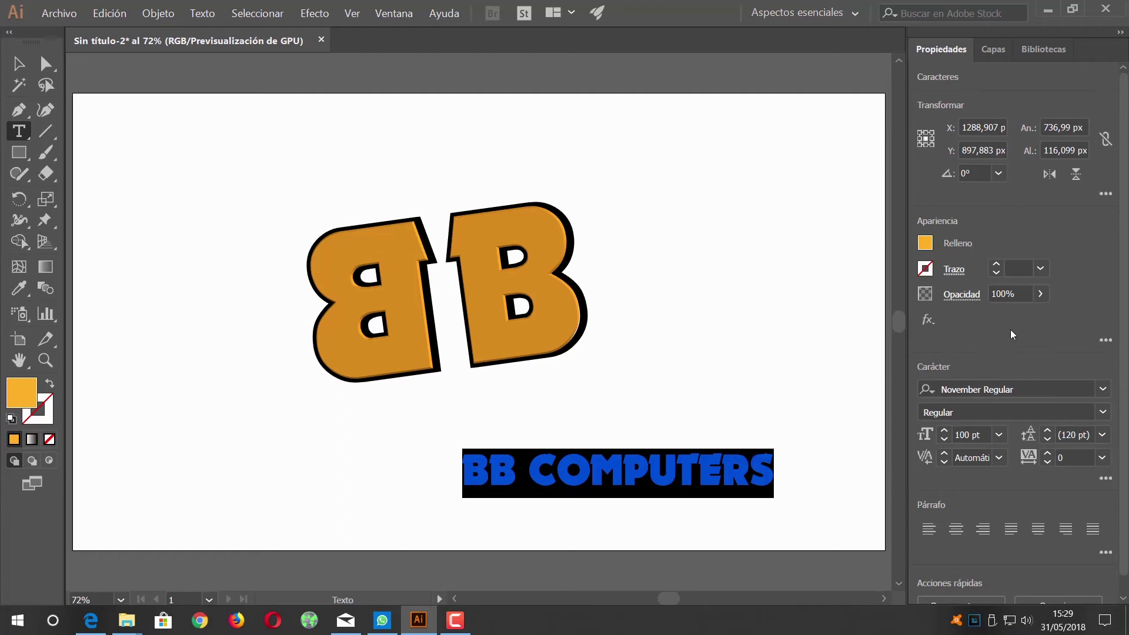
Give the BB COMPUTERS text a 5 pt black stroke
left_click(1040, 269)
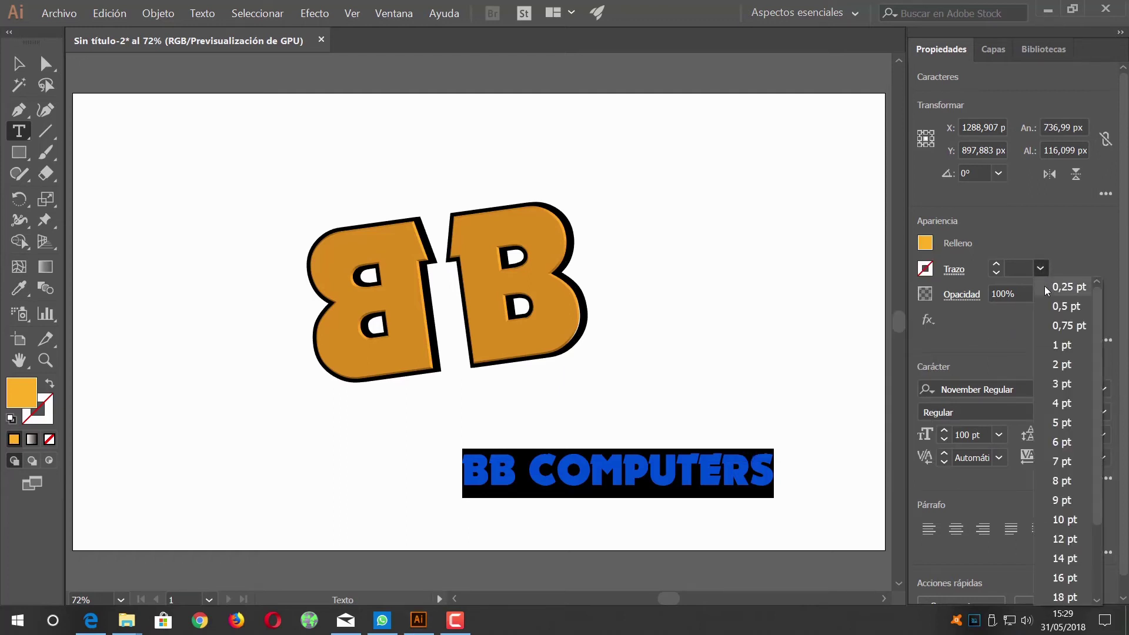
left_click(1076, 347)
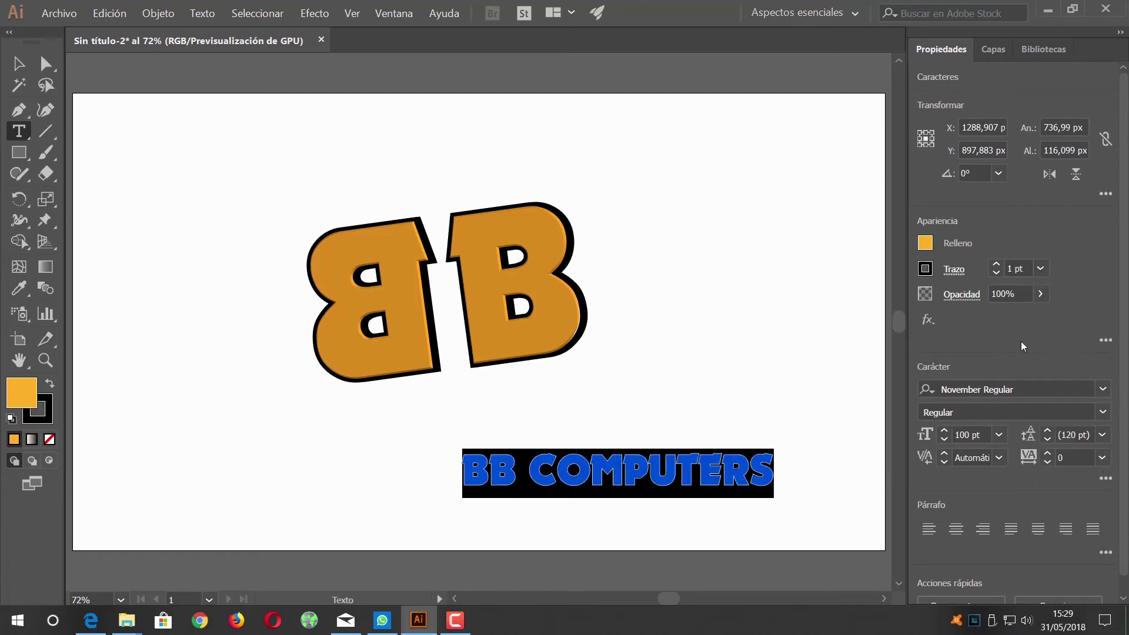
left_click(18, 63)
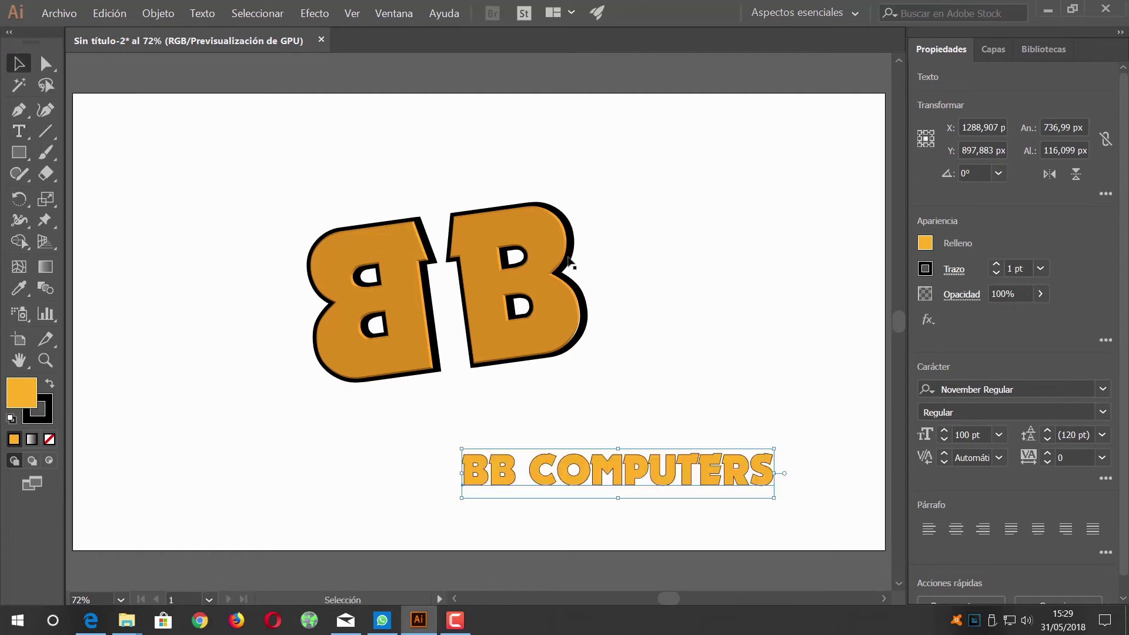
left_click(1040, 270)
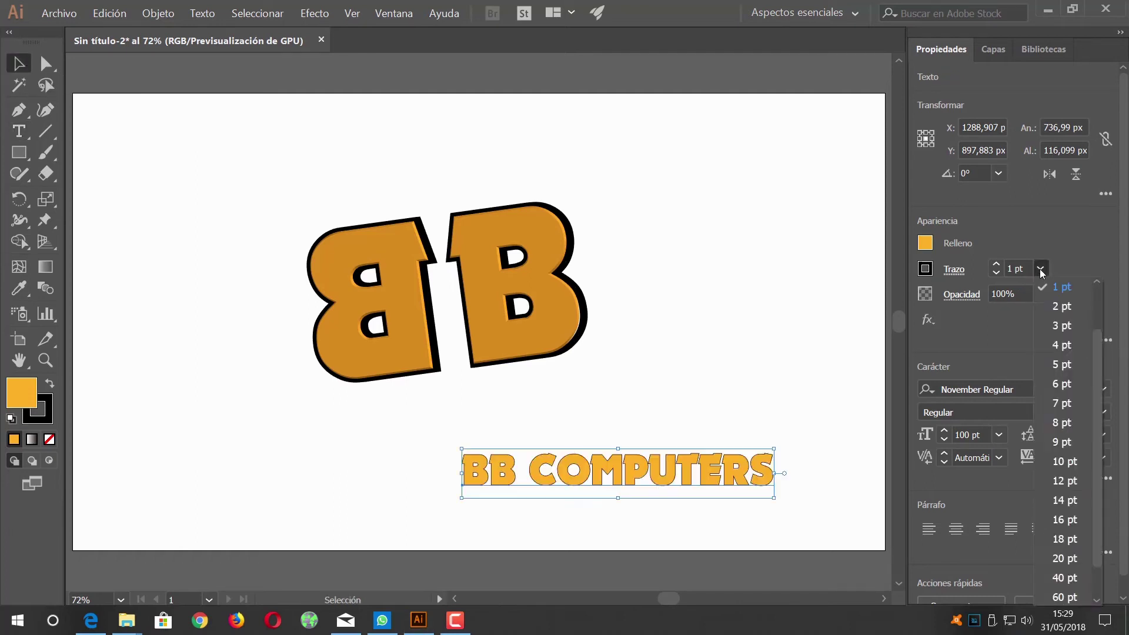
left_click(1071, 369)
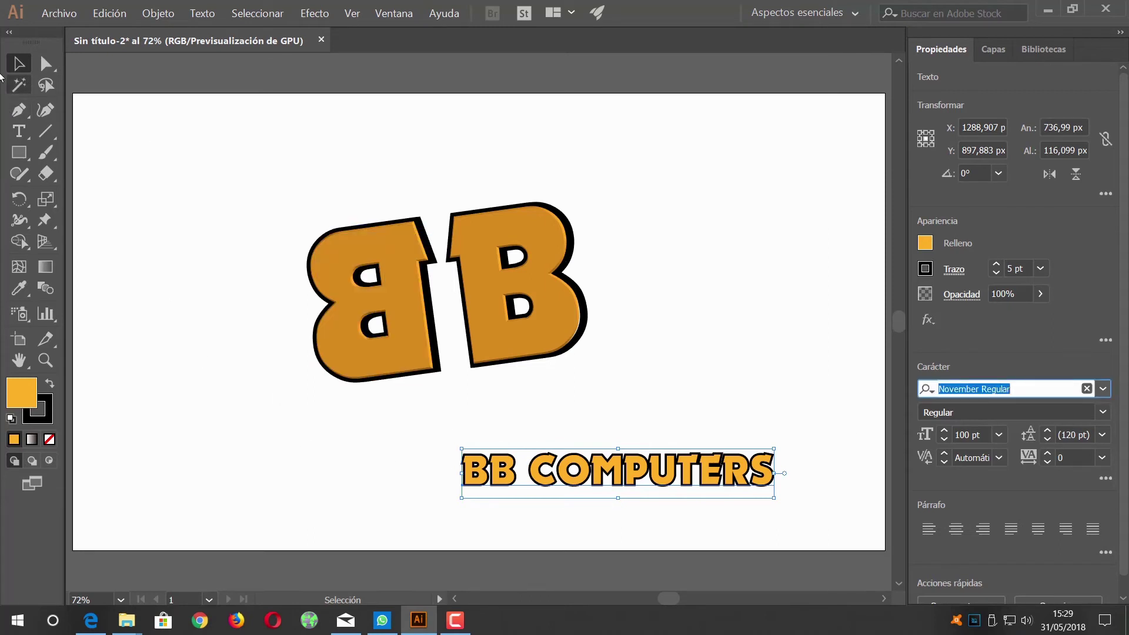
Move the text up beneath the logo and fill it with a darker orange
left_click_drag(551, 472, 422, 426)
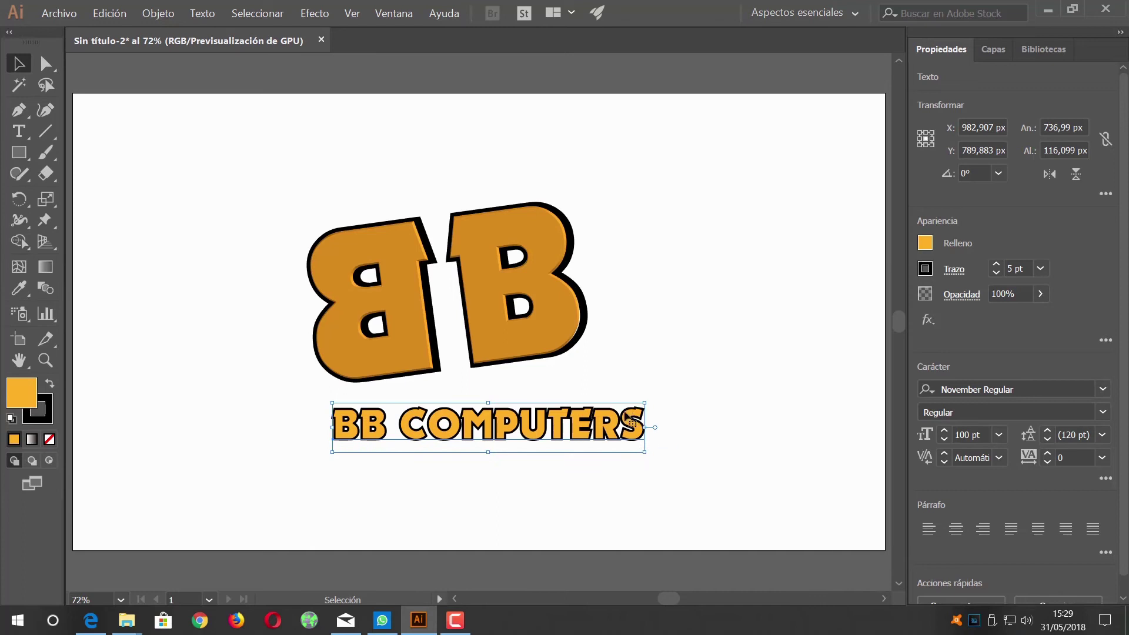
left_click(925, 243)
left_click(894, 309)
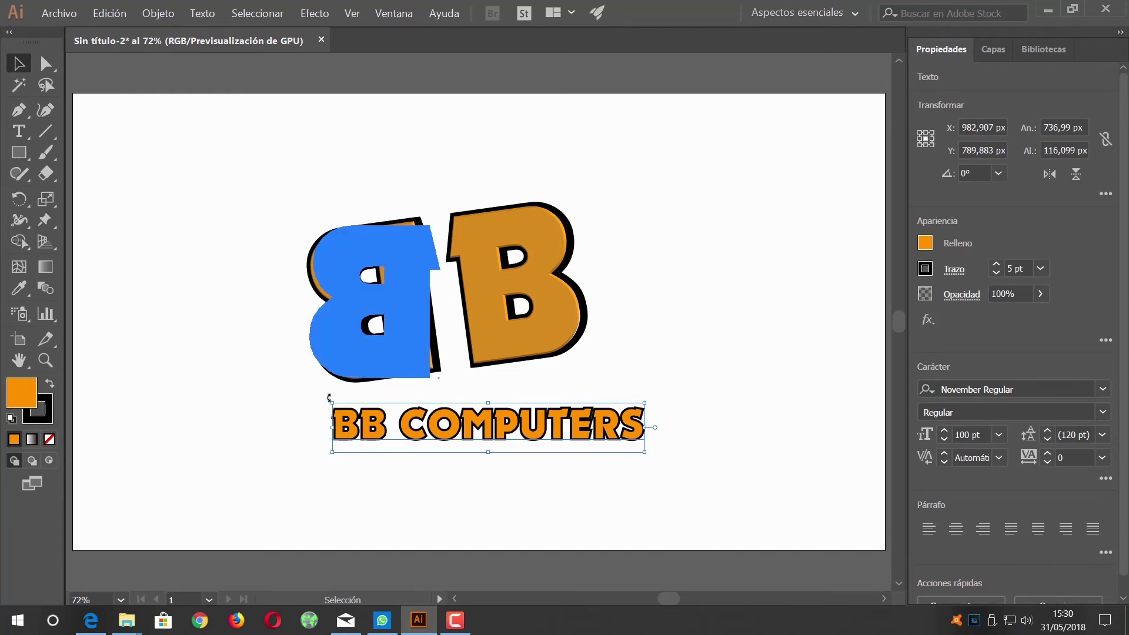
Tilt the text about 8° and nudge it into place under the logo
left_click_drag(328, 398, 318, 423)
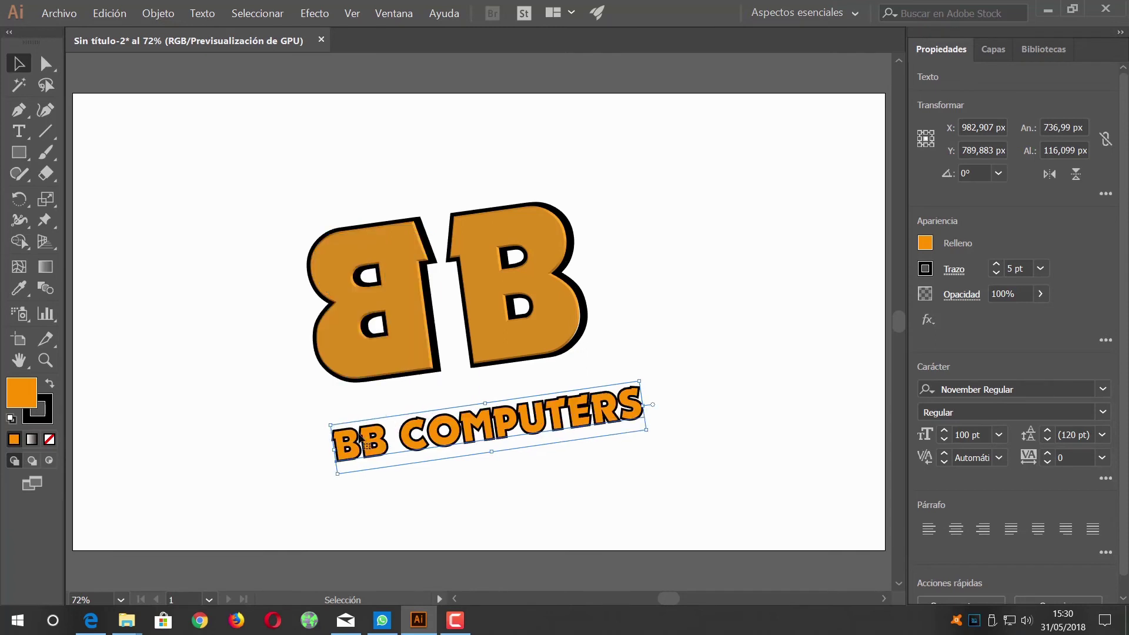
left_click_drag(405, 433, 374, 413)
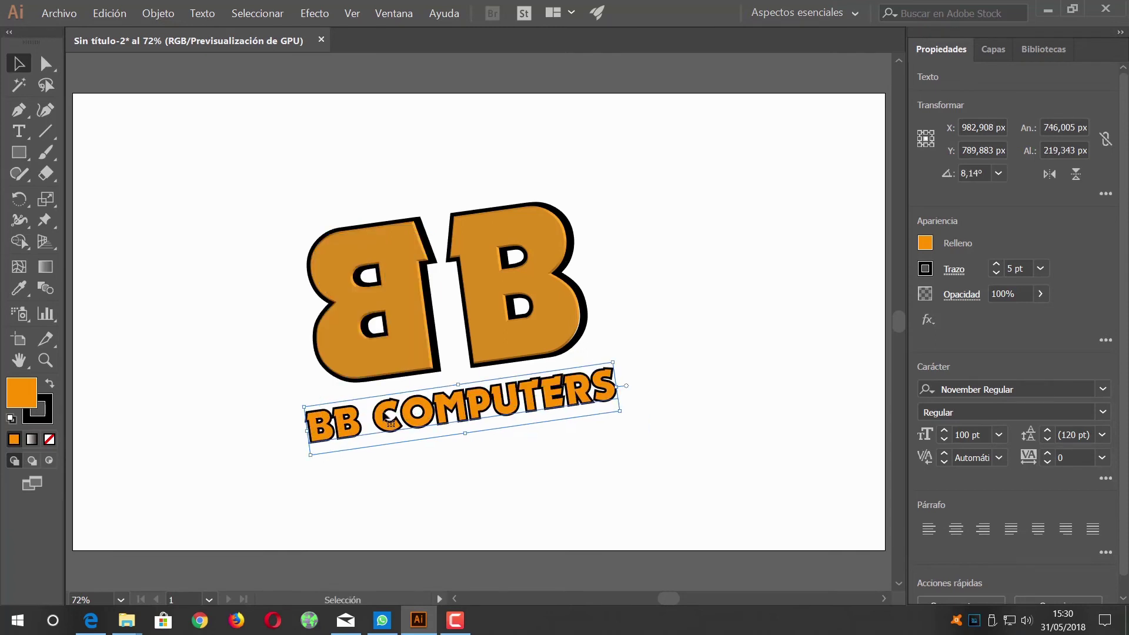
key("Right")
key("Right")
key("Right")
key("Right")
key("Right")
key("Right")
key("Right")
key("Right")
key("Right")
key("Up")
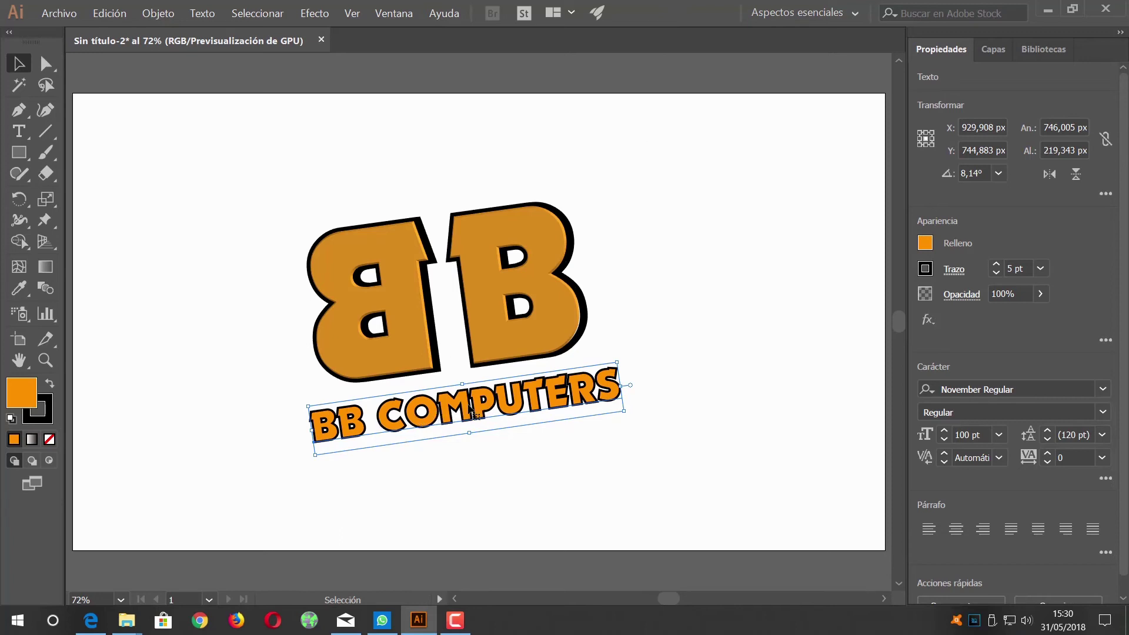
Extrude the BB COMPUTERS text in 3D, 50 pt deep, rotated −16°/−1°/0°
left_click(314, 14)
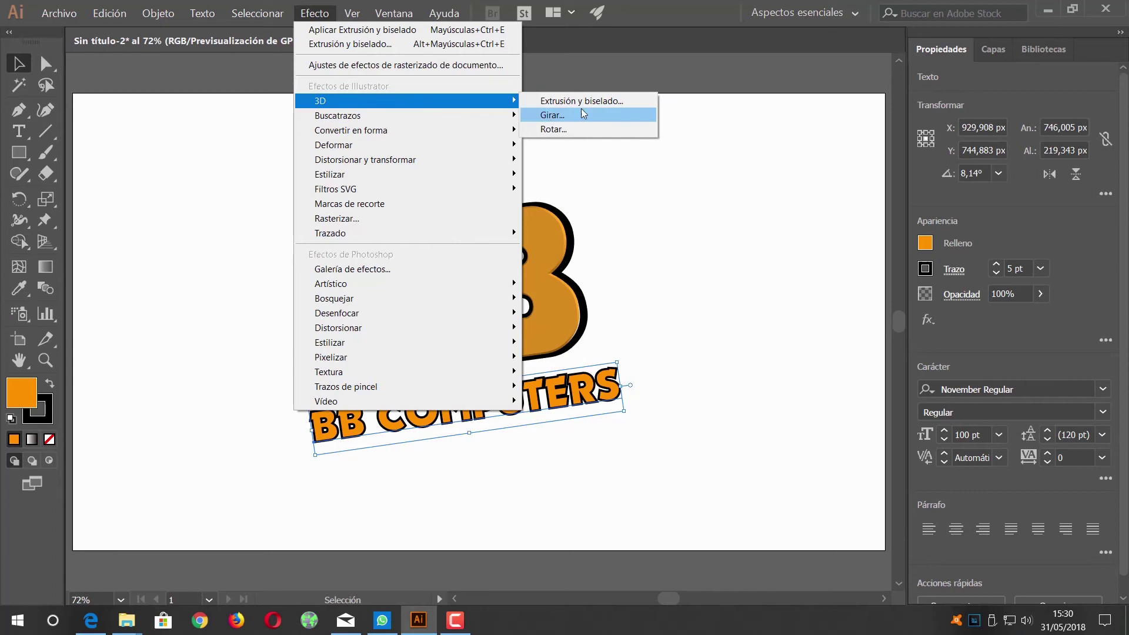
left_click(591, 101)
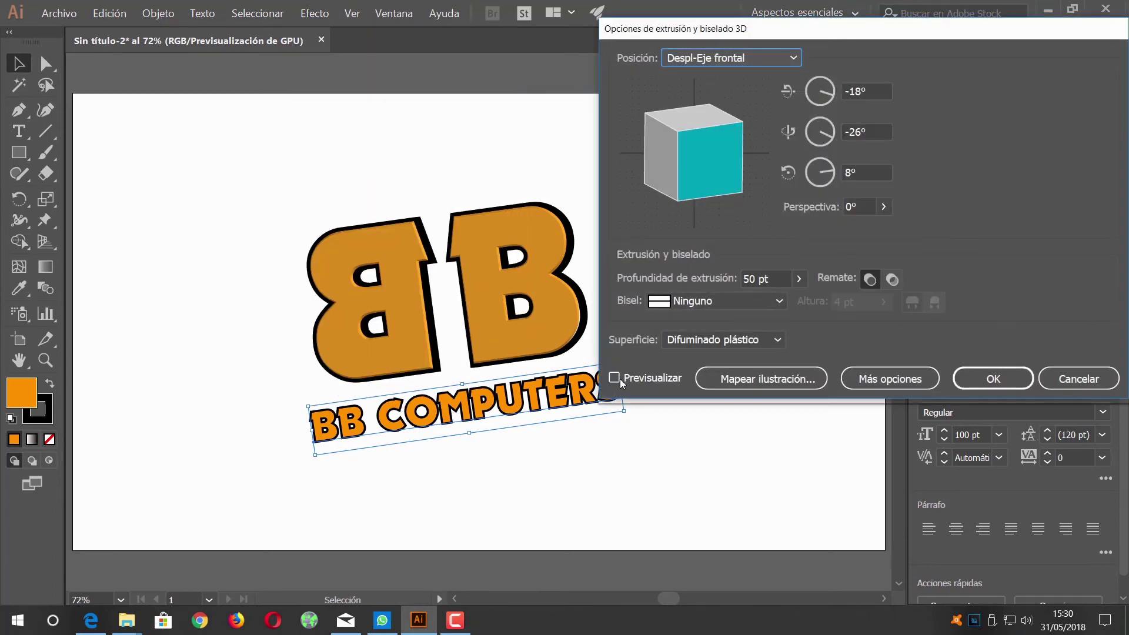
left_click(614, 379)
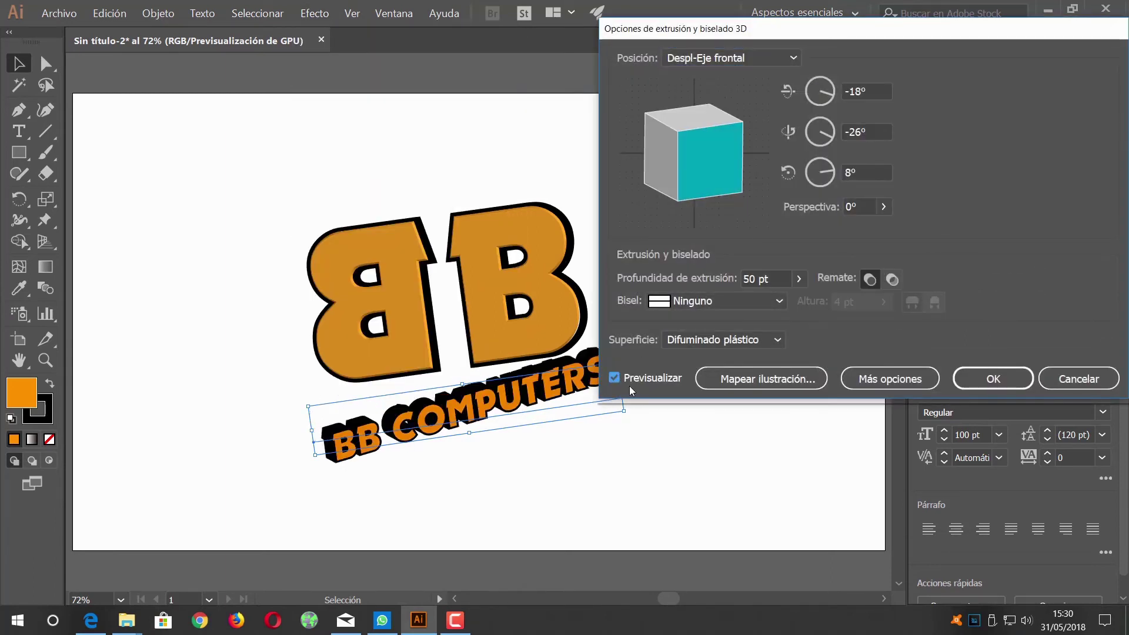
mouse_move(726, 156)
left_mouse_down()
mouse_move(659, 140)
mouse_move(672, 136)
left_mouse_up()
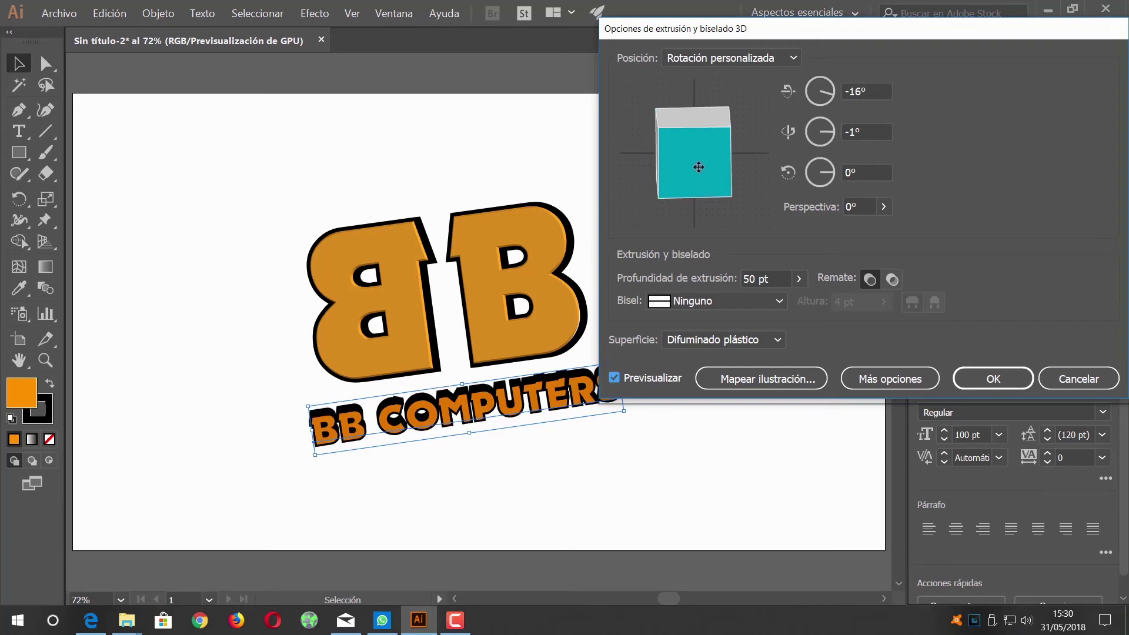
left_click(992, 379)
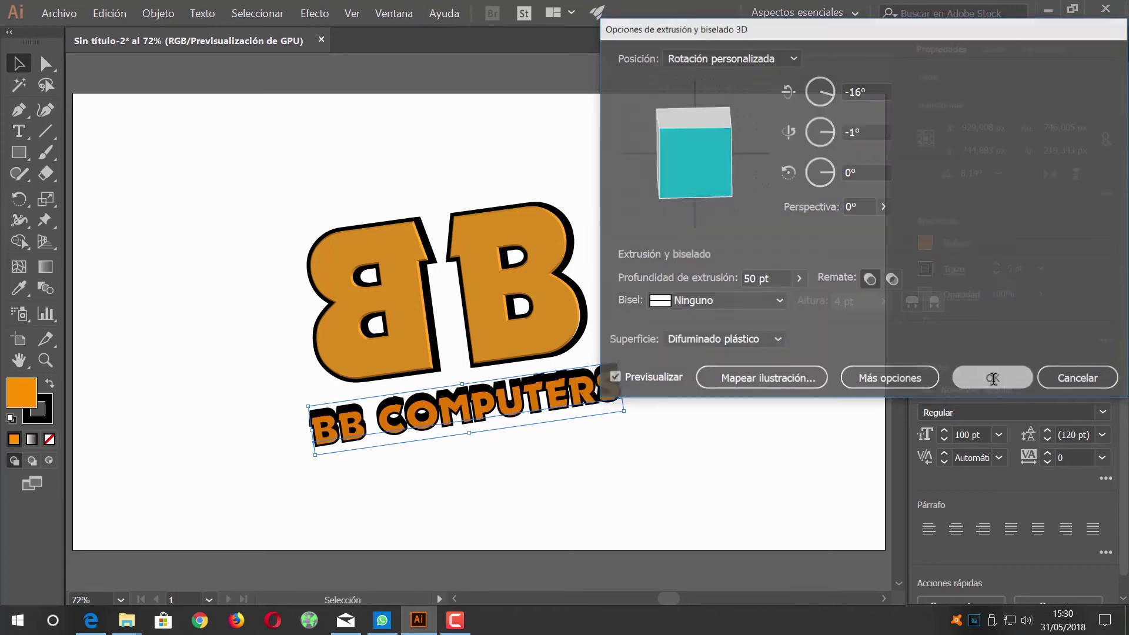
left_click(23, 85)
left_click(22, 70)
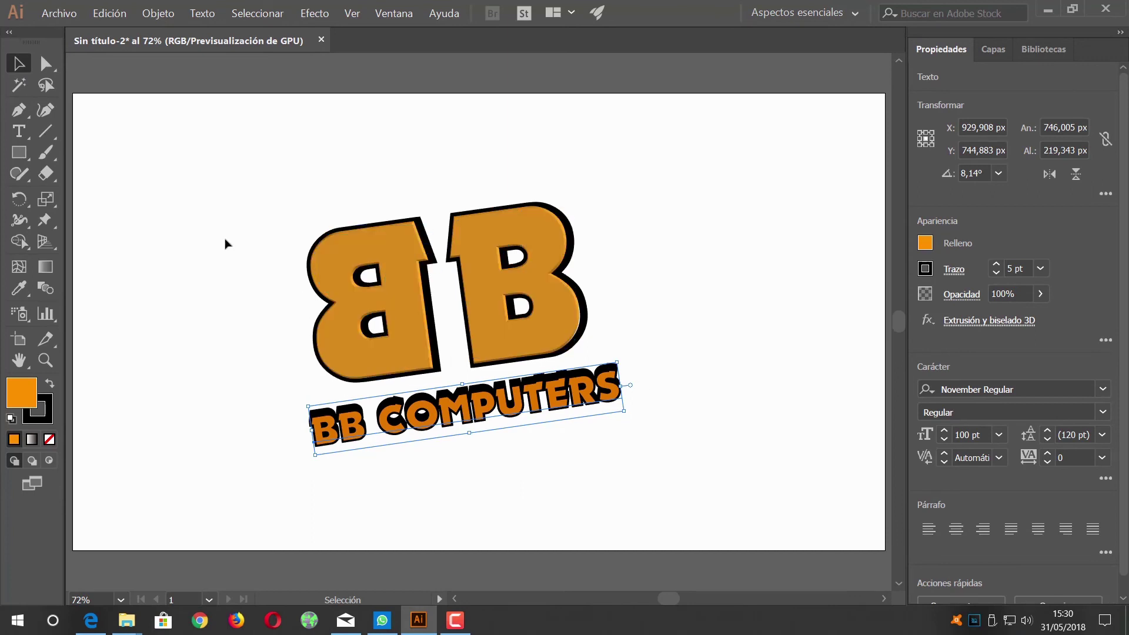
Draw a rectangle enclosing the BB logo and text, with its fill set to None
left_click(18, 153)
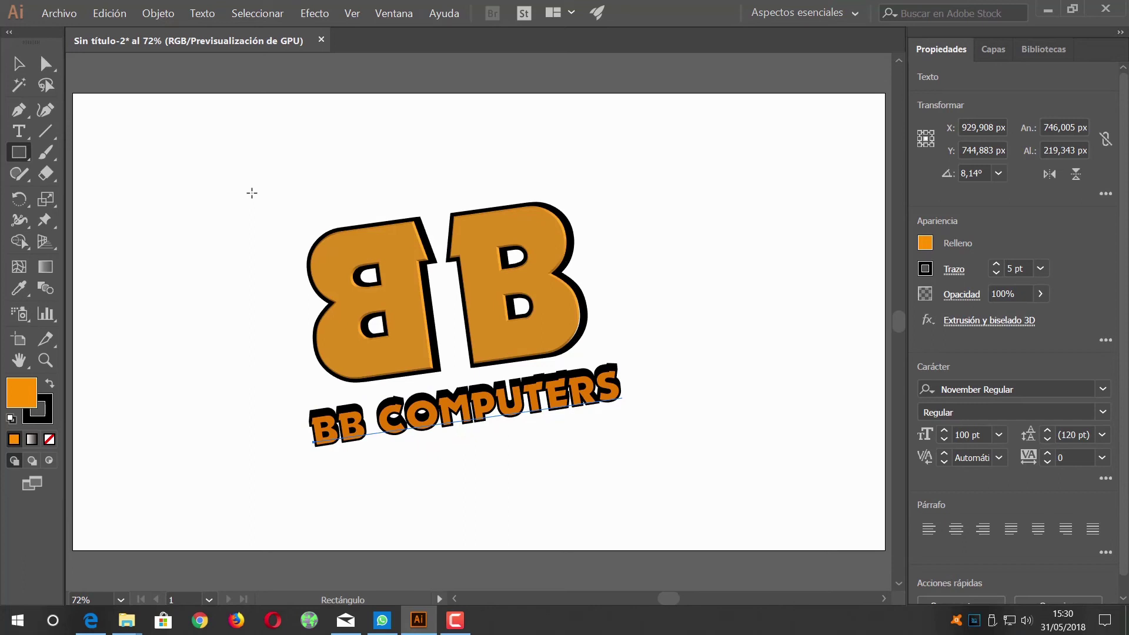
left_click_drag(249, 193, 660, 465)
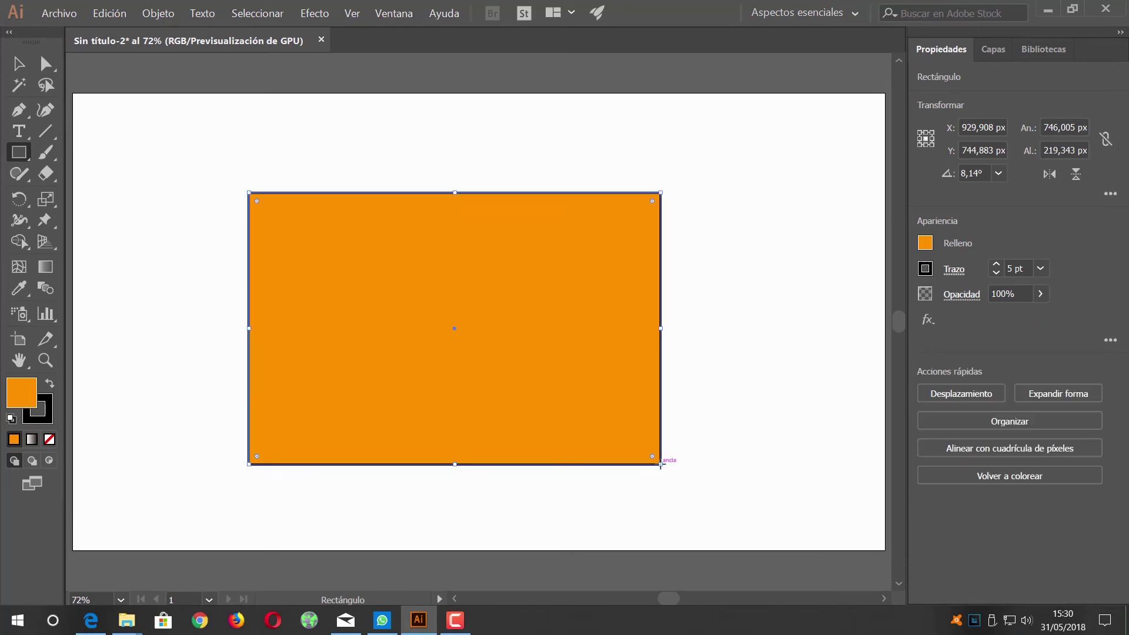
left_click(926, 243)
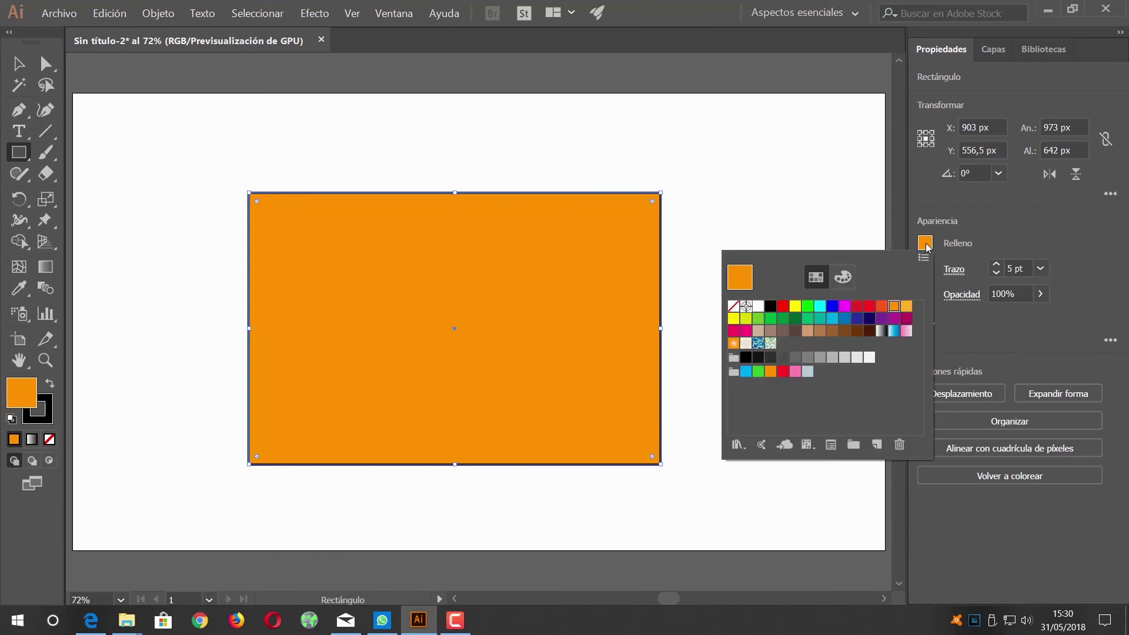
left_click(733, 306)
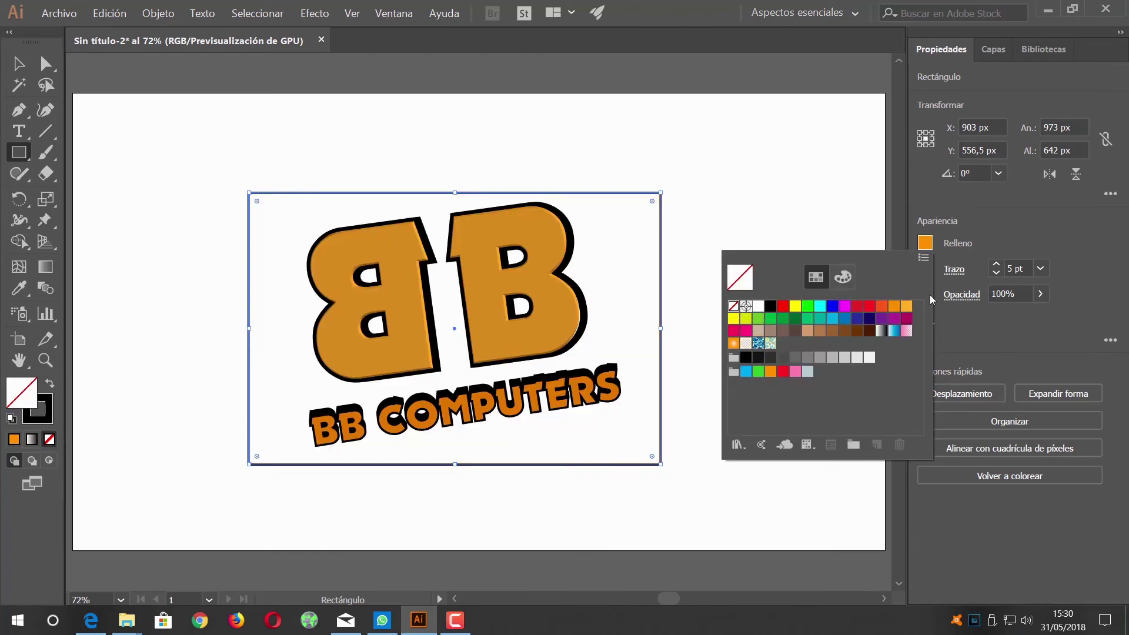
left_click(1078, 220)
Give the rectangle a 14 pt black outline and tilt it about 6°
left_click(1040, 279)
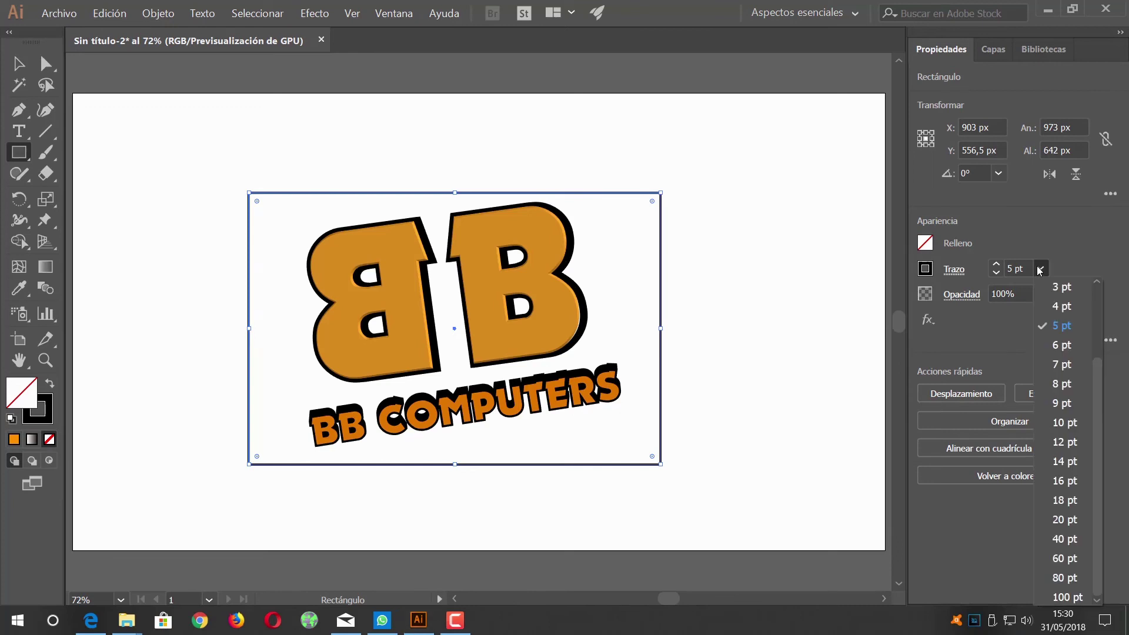
left_click(1075, 466)
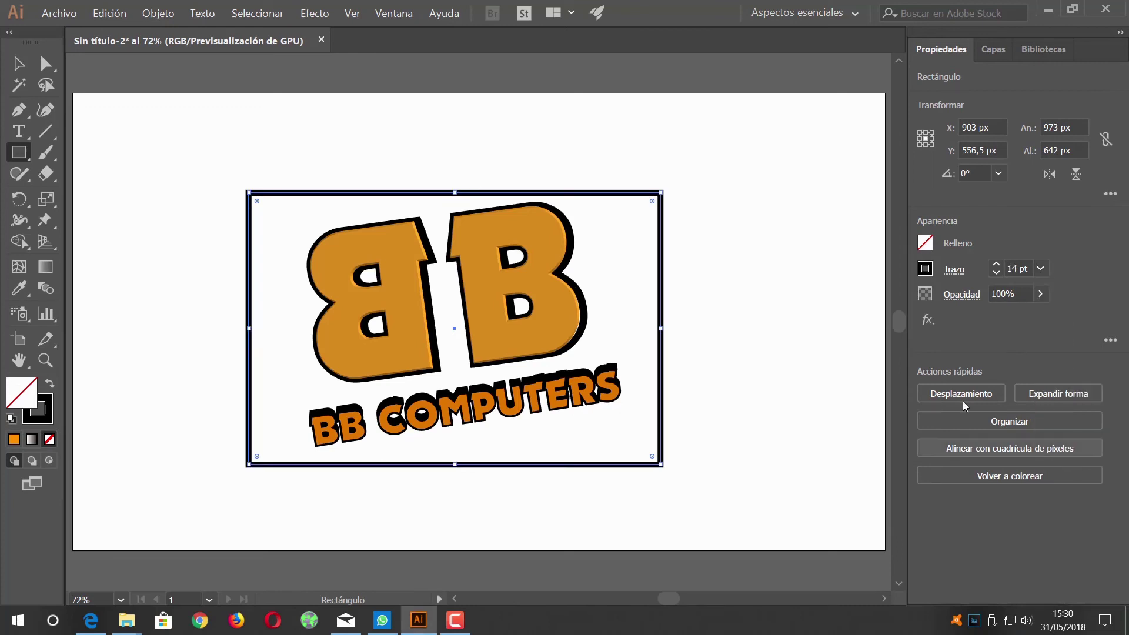
left_click_drag(239, 187, 214, 204)
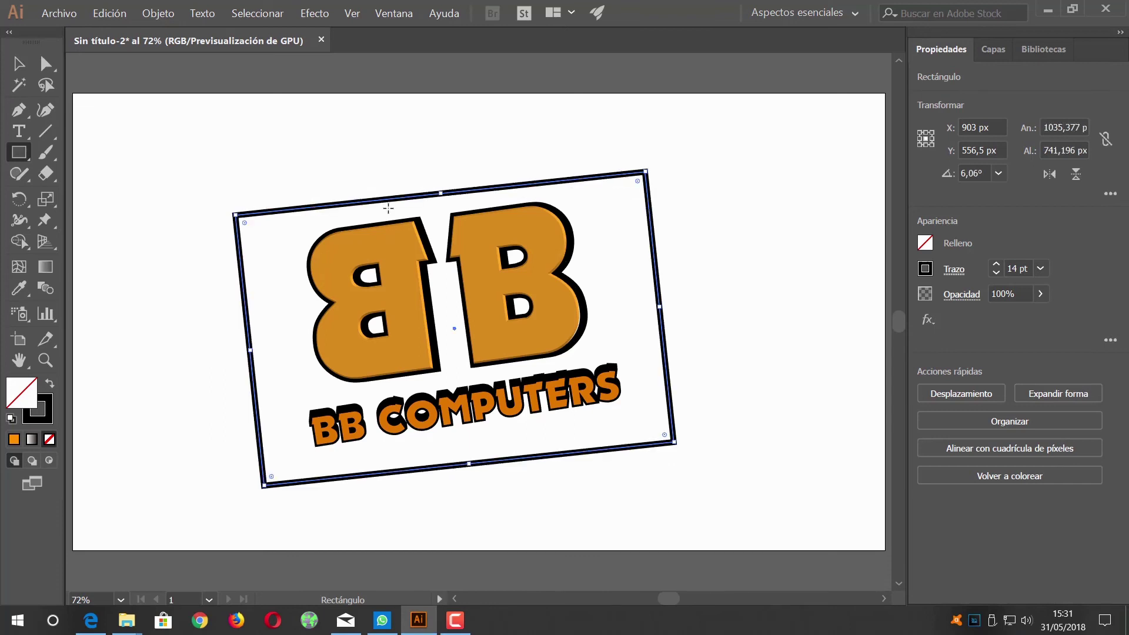
left_click(19, 63)
left_click(134, 147)
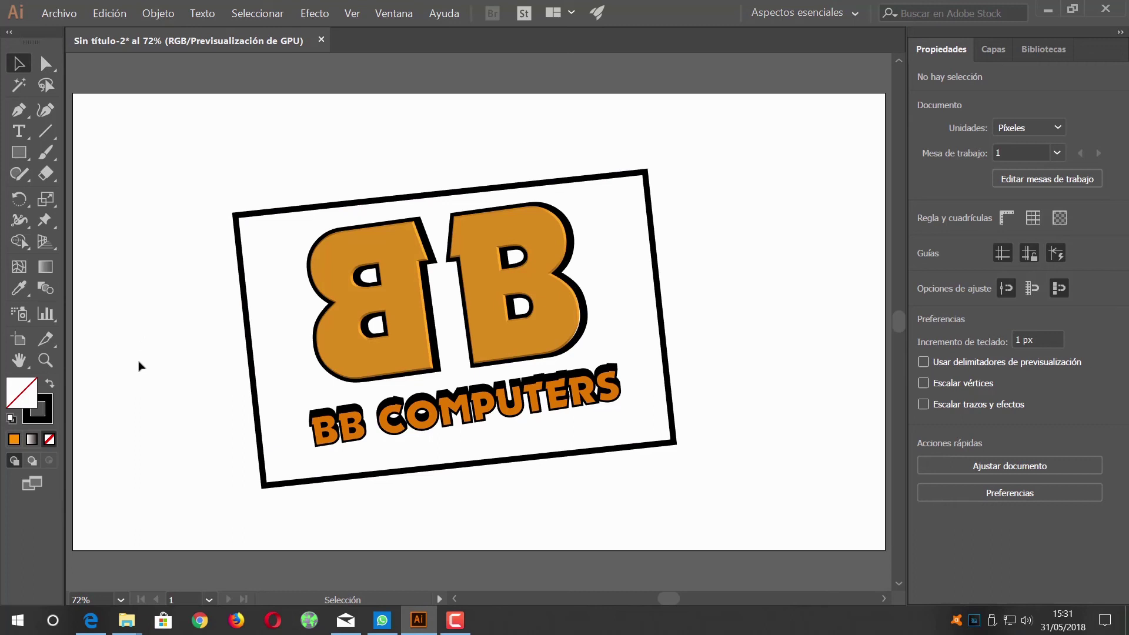
Nudge the frame up, tilt it further to about 9°, then minimize Illustrator
left_click(323, 207)
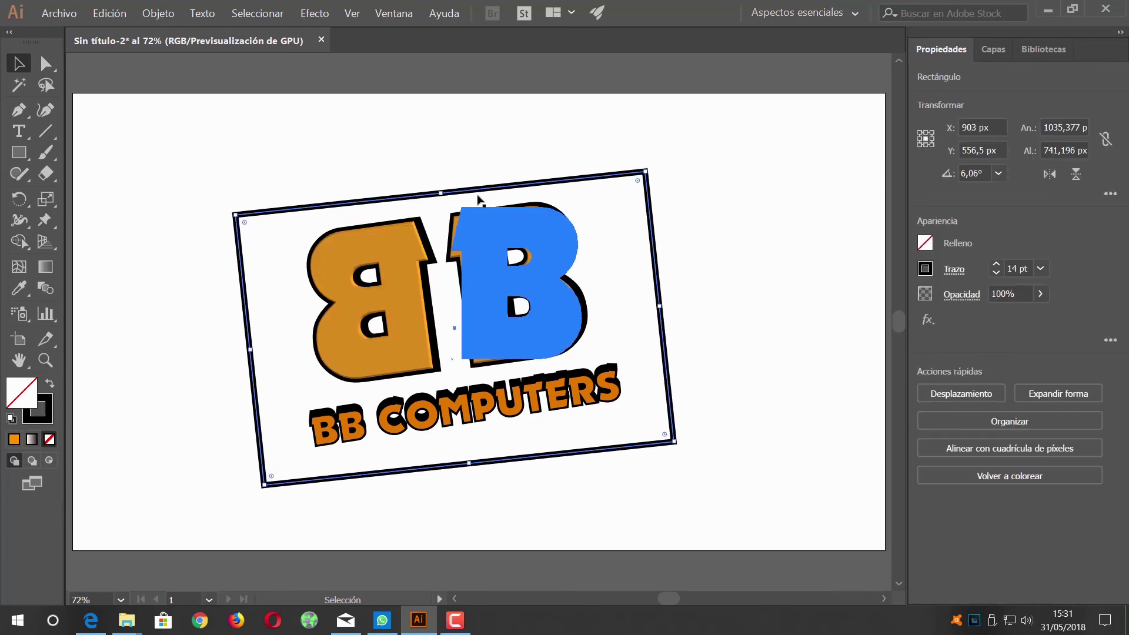
key("Up")
key("Up")
key("Up")
key("Up")
key("Up")
key("Up")
key("Up")
key("Up")
key("Up")
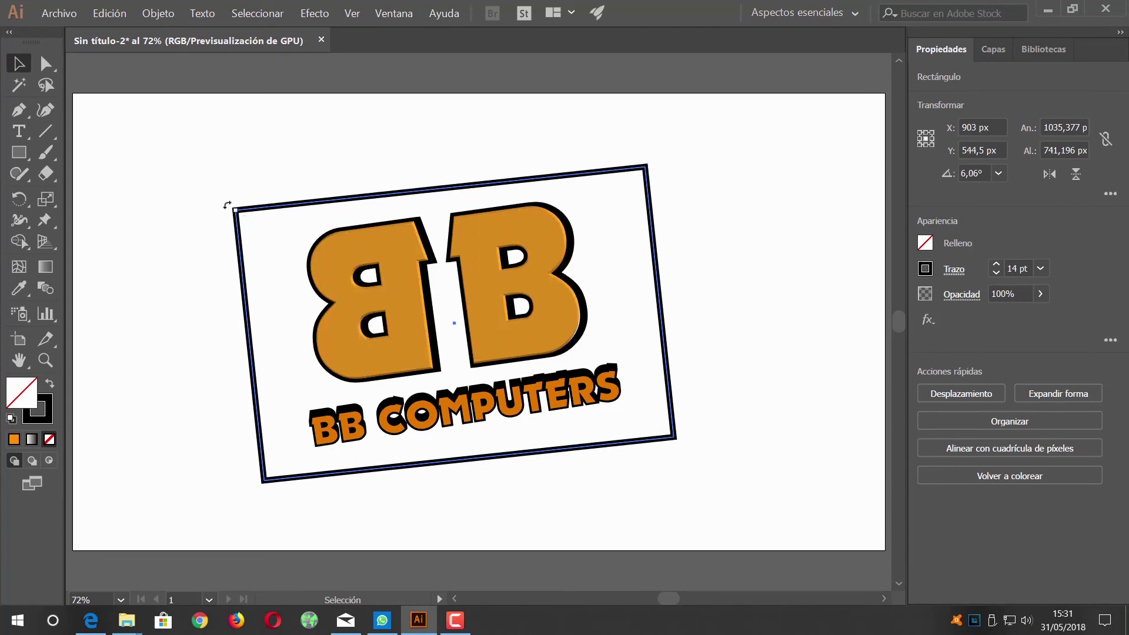
left_click_drag(227, 204, 224, 216)
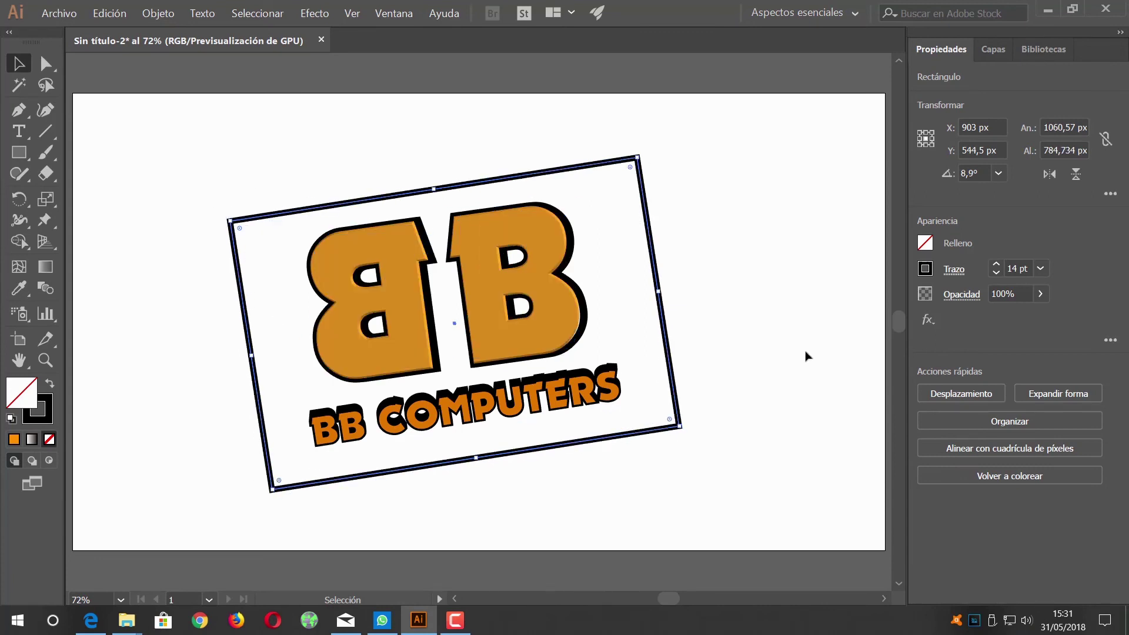
left_click(735, 505)
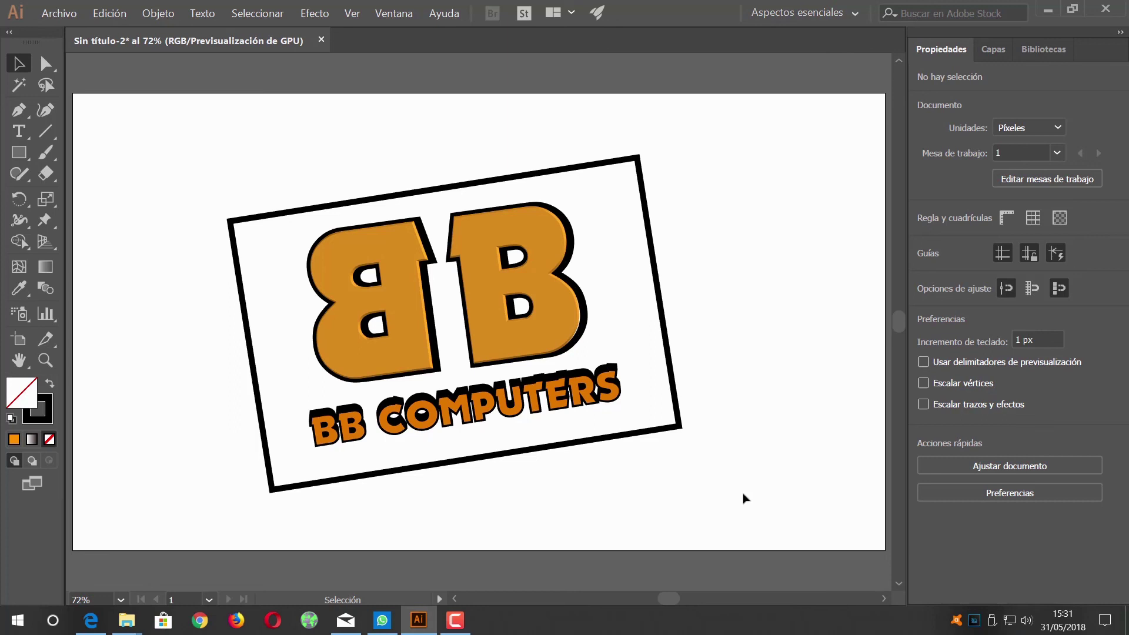
left_click(1047, 12)
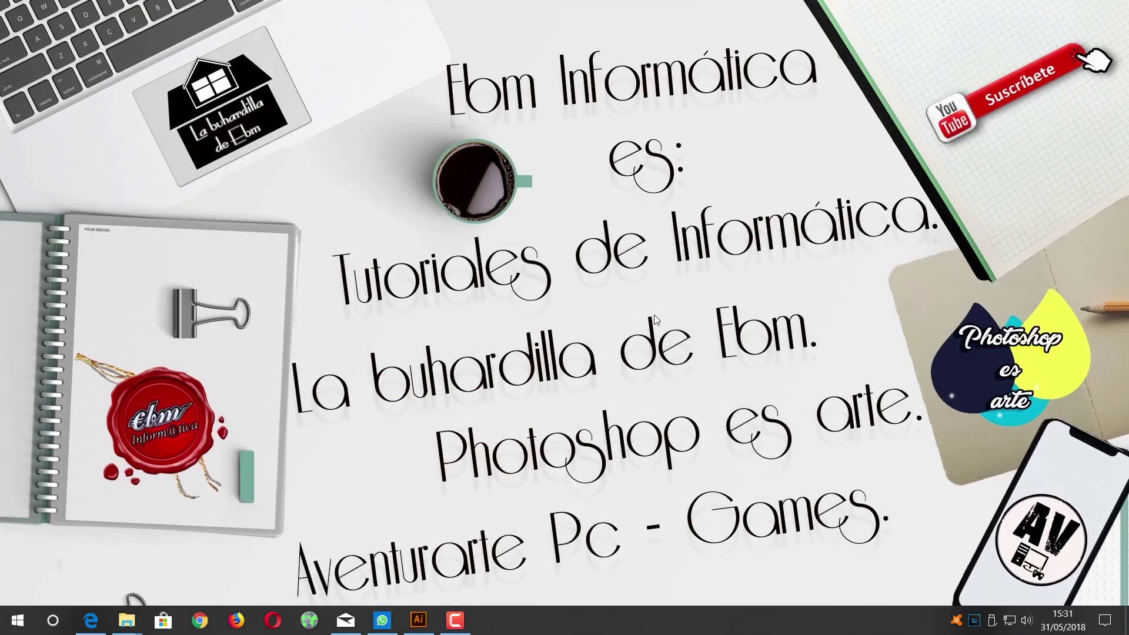